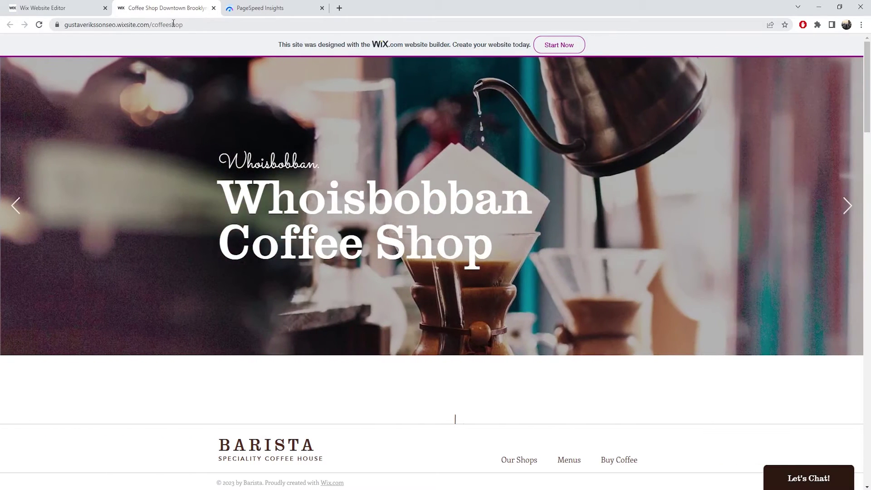
- Browse through the header gallery images on the published coffee shop site and return to the website editor
click(86, 4)
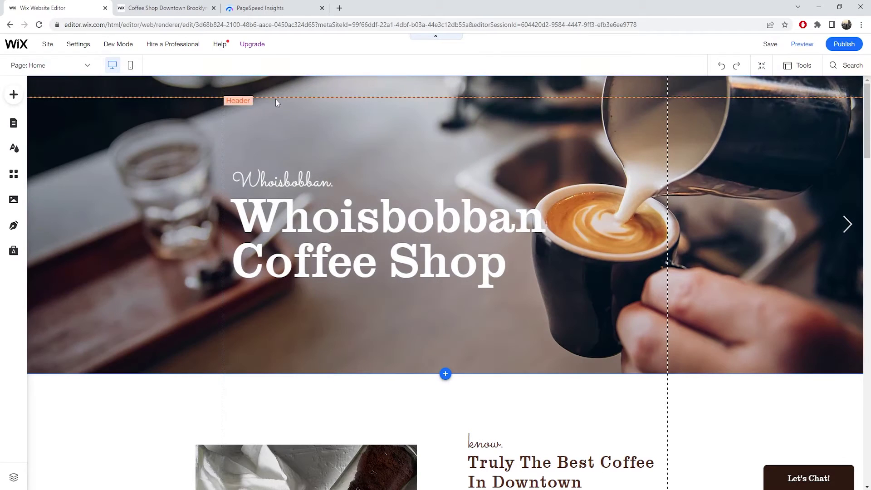
click(190, 9)
click(848, 205)
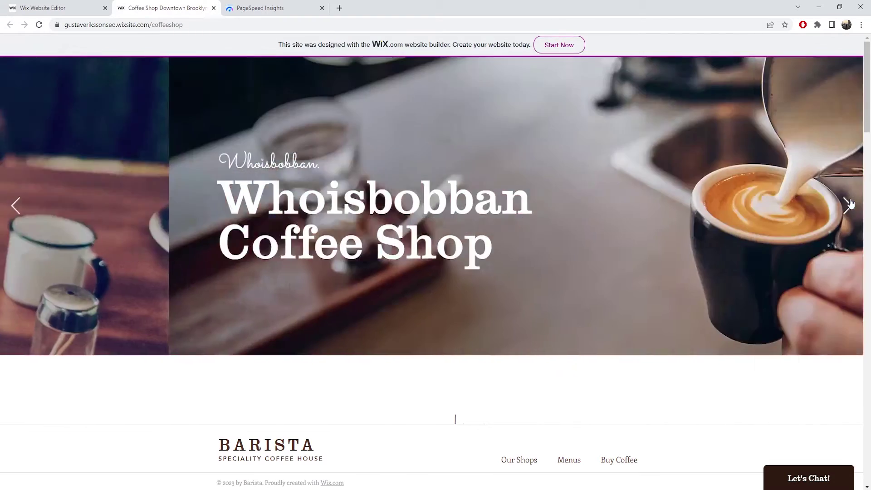
click(848, 206)
click(848, 206)
click(847, 206)
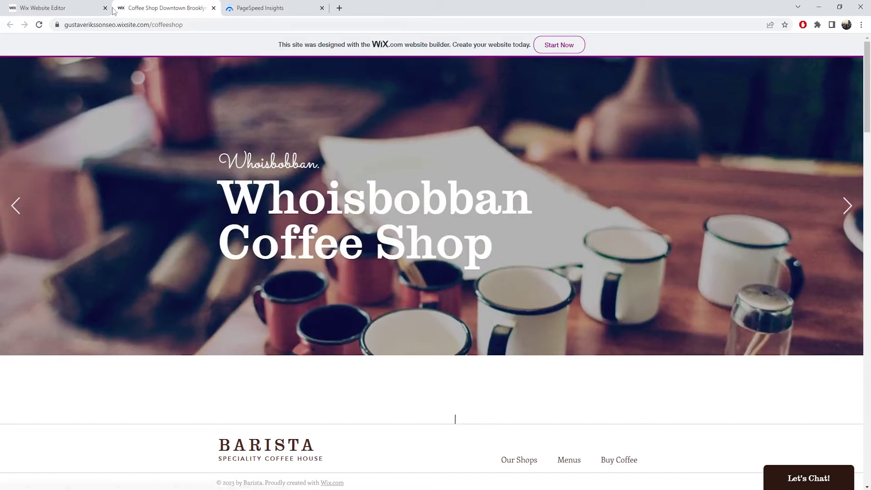
key(ctrl+shift+Tab)
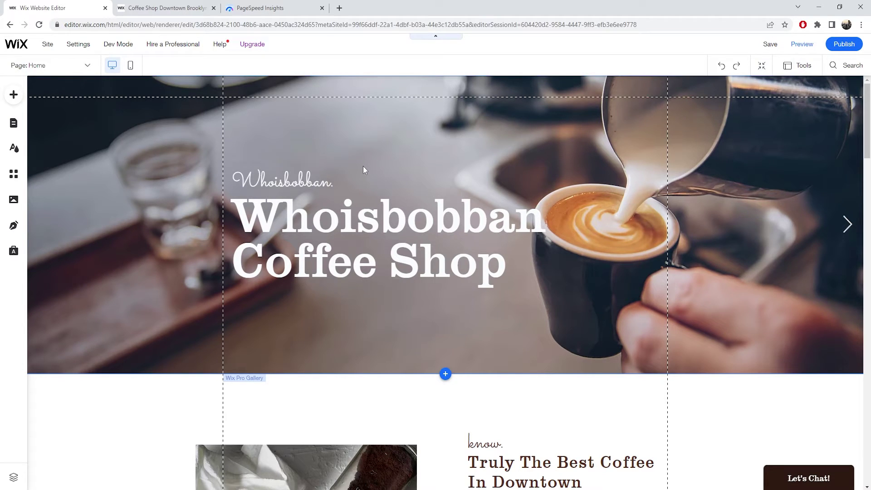
- Duplicate the coffee beans image, shrink the copy to icon size and place it beside the "Truly The Best Coffee" heading
scroll(449, 136, down, 2)
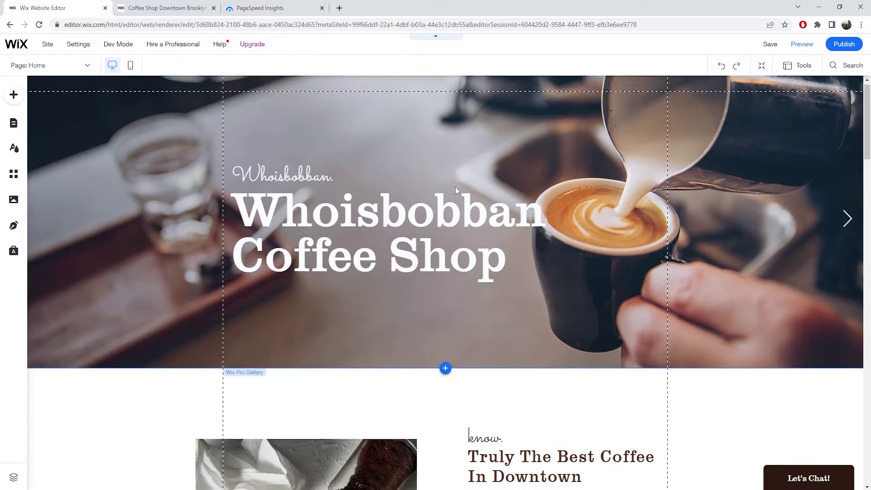
scroll(454, 144, up, 2)
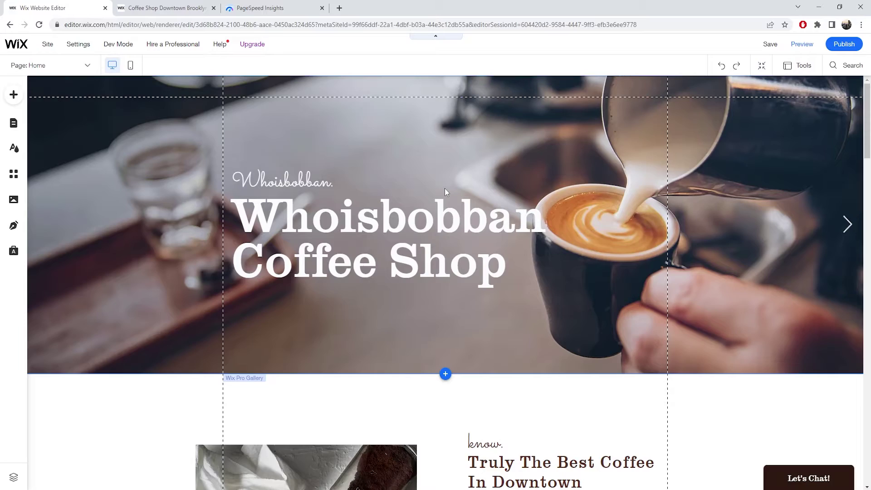
scroll(445, 189, down, 7)
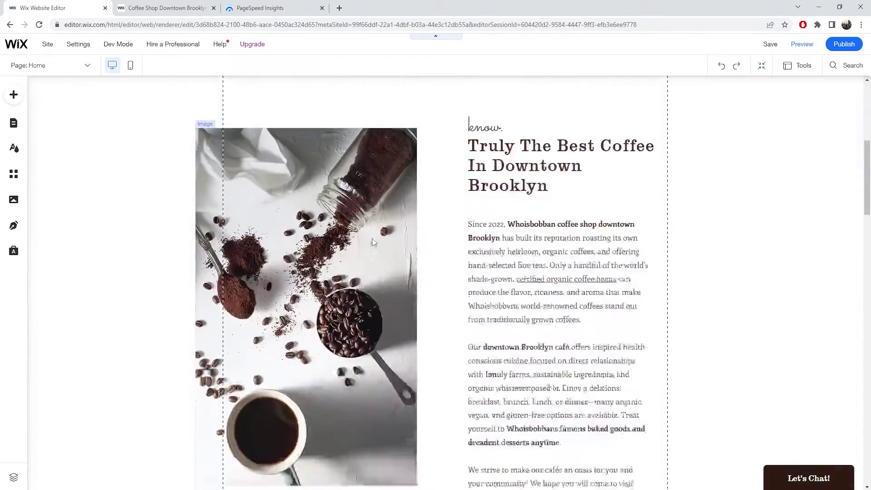
scroll(372, 241, down, 1)
scroll(273, 218, up, 1)
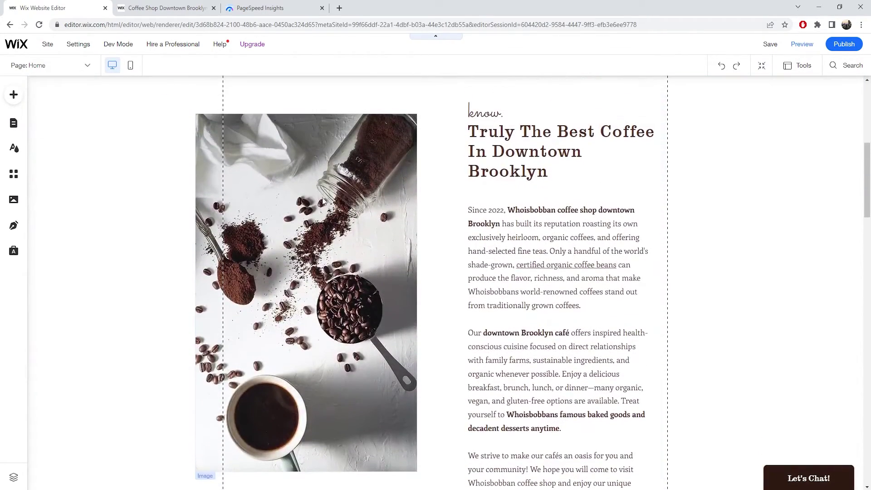
click(268, 197)
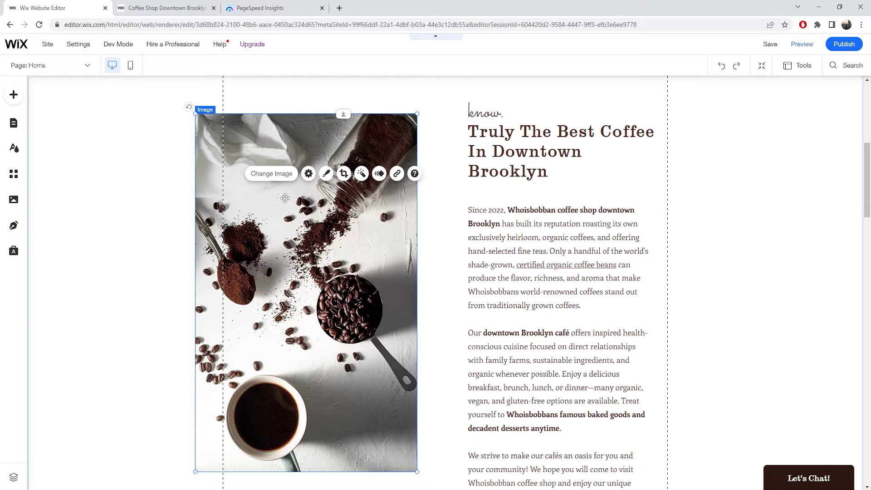
drag(305, 214, 418, 175)
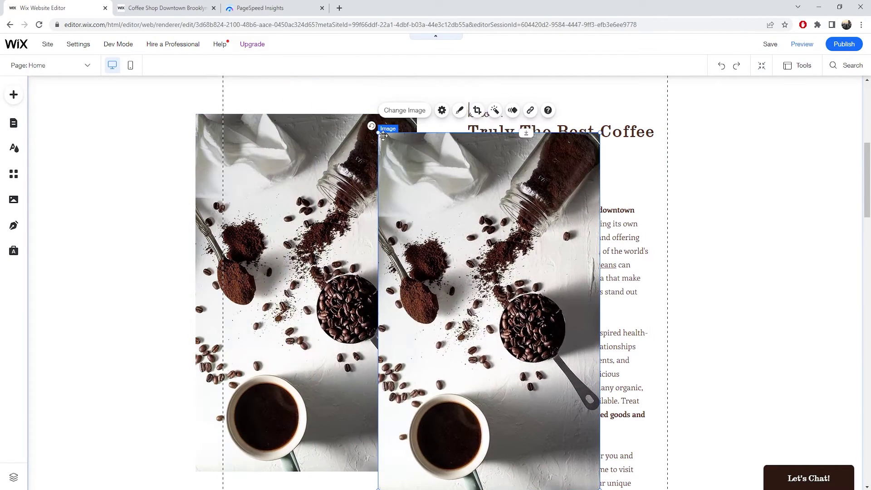
drag(379, 133, 491, 311)
drag(545, 400, 504, 247)
drag(563, 340, 458, 130)
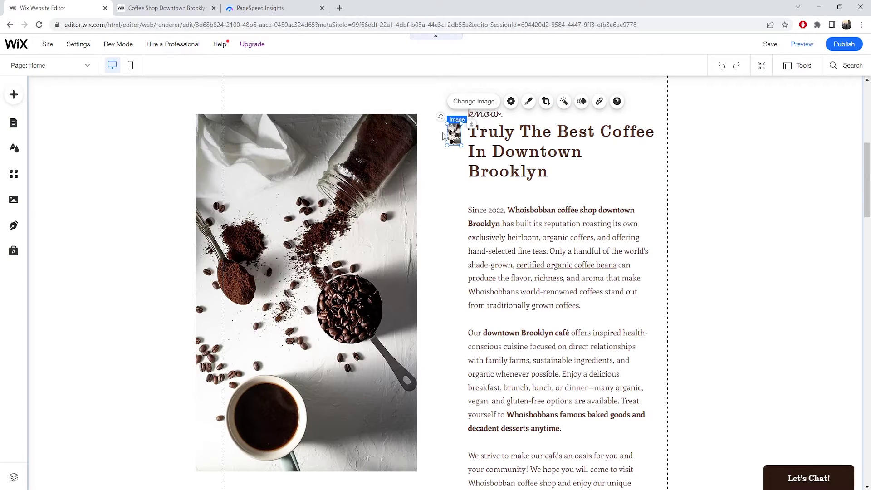
- Compare the large coffee image with its icon-sized copy and nudge the copy slightly beside the heading
click(448, 157)
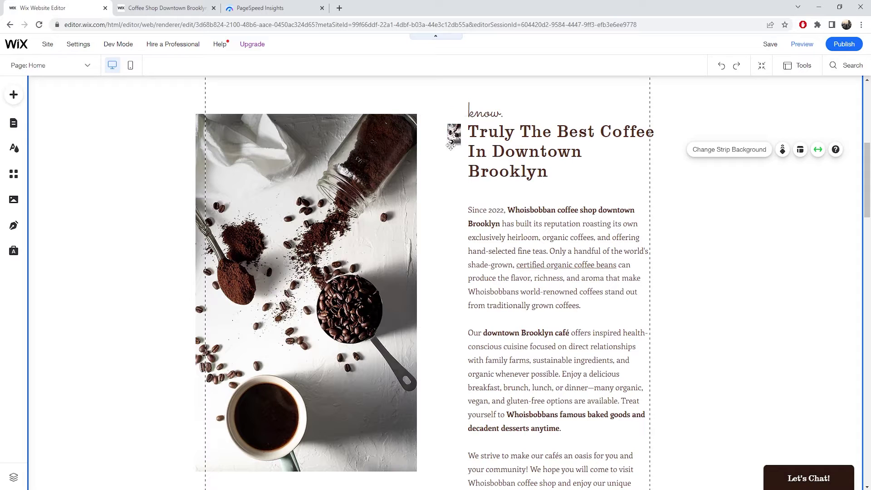
click(350, 169)
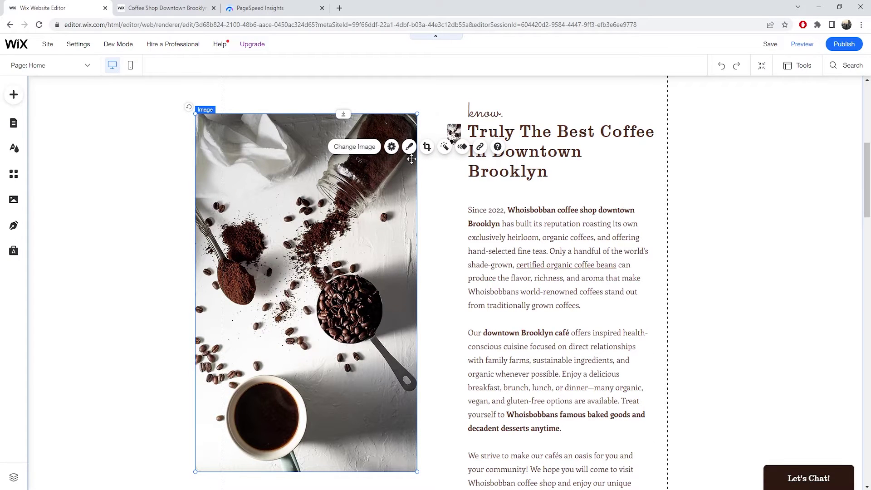
click(452, 135)
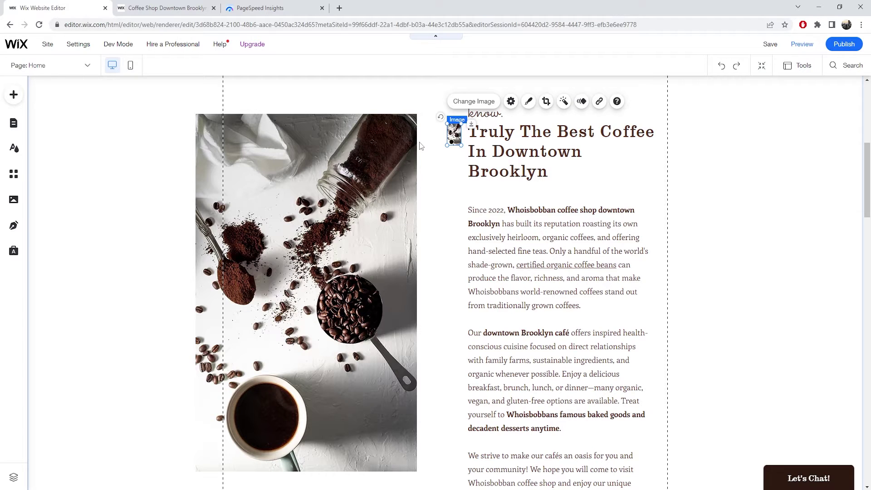
mouse_move(454, 134)
mouse_down()
mouse_move(443, 148)
mouse_move(449, 136)
mouse_up()
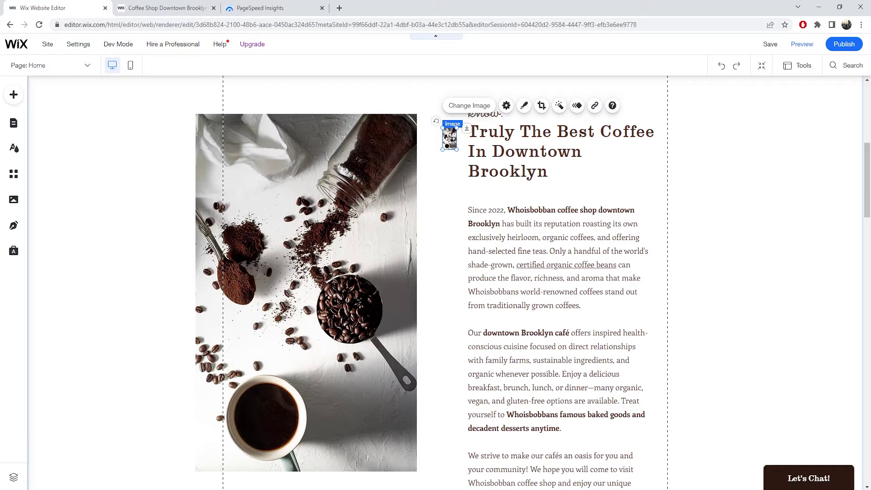
drag(450, 138, 454, 141)
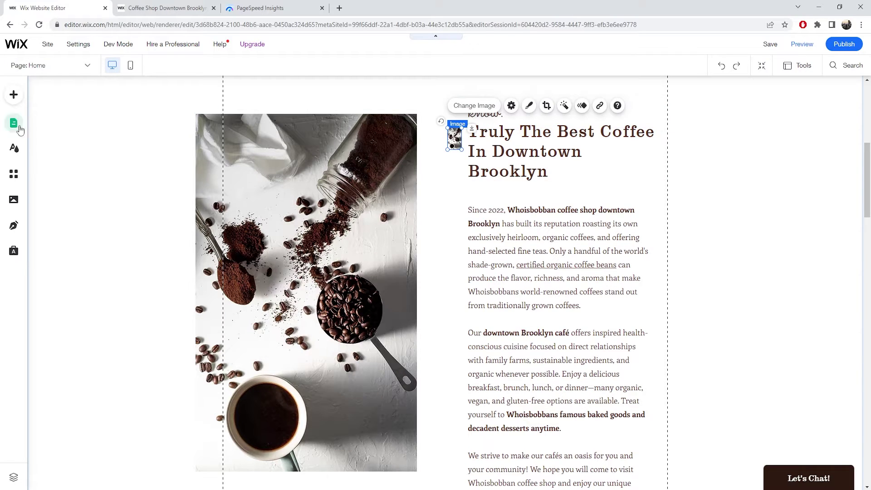
- Browse the image sources, decorative shapes, featured vector art and icons that can be added to the site
click(12, 96)
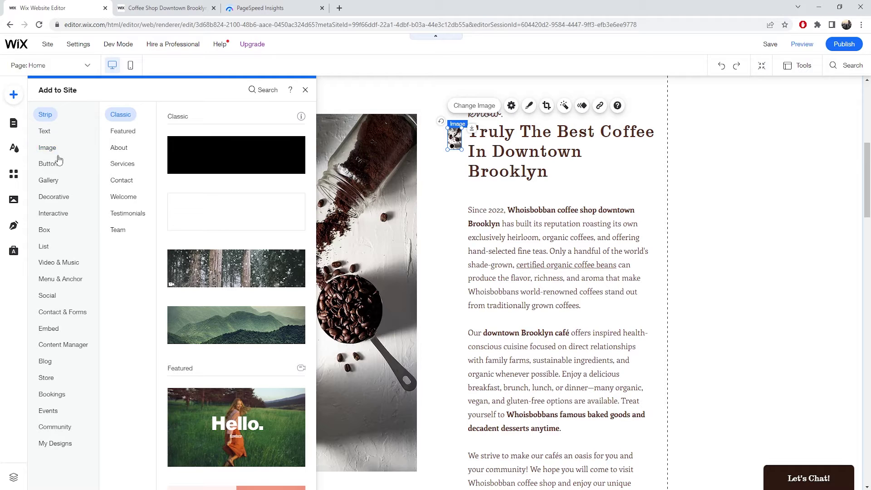
click(47, 148)
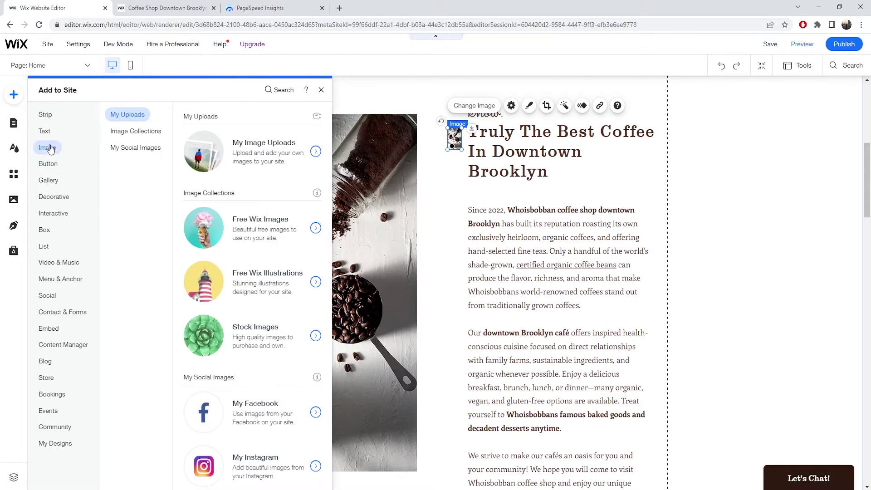
click(62, 201)
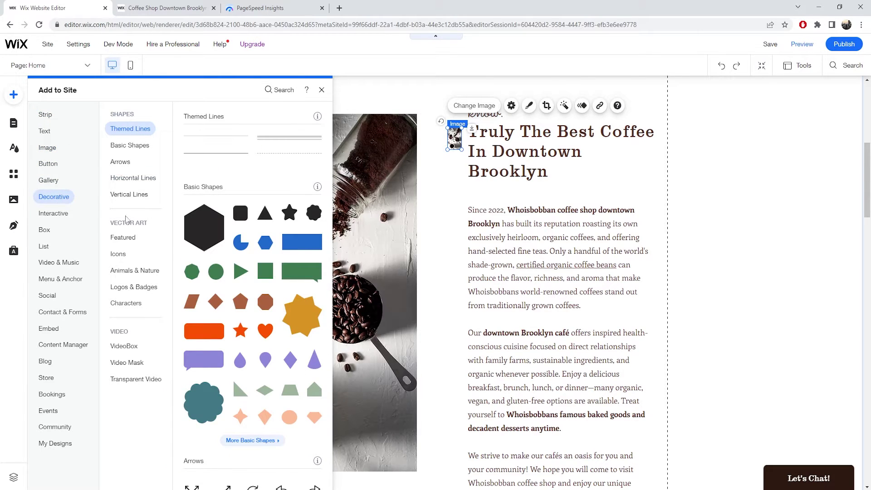
click(129, 243)
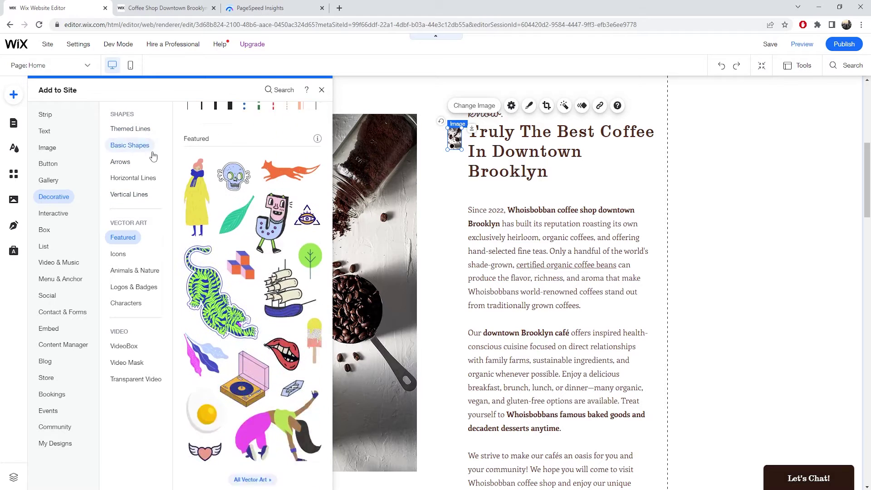
click(119, 132)
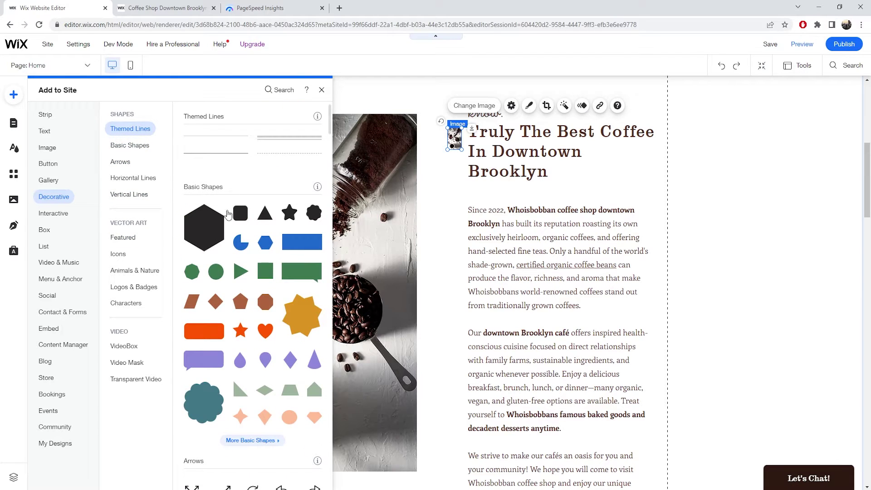
click(120, 254)
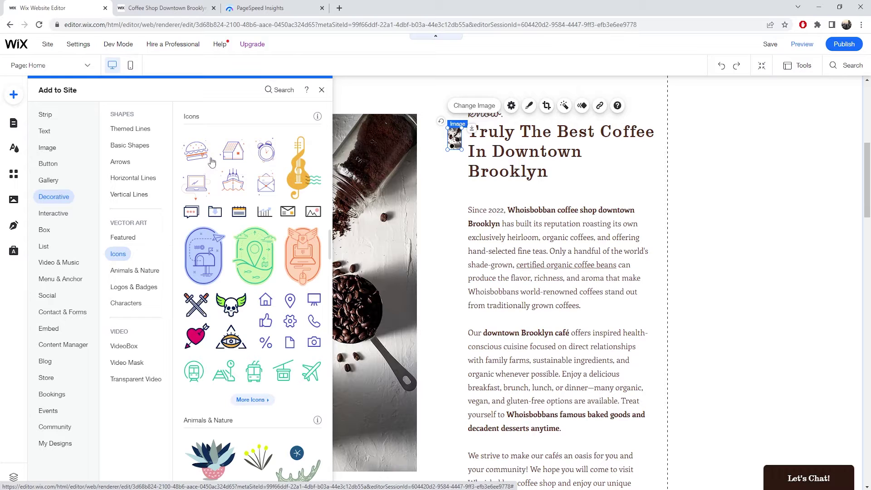
- Delete the icon-sized image copy beside the "Truly The Best Coffee" heading
click(448, 142)
click(448, 142)
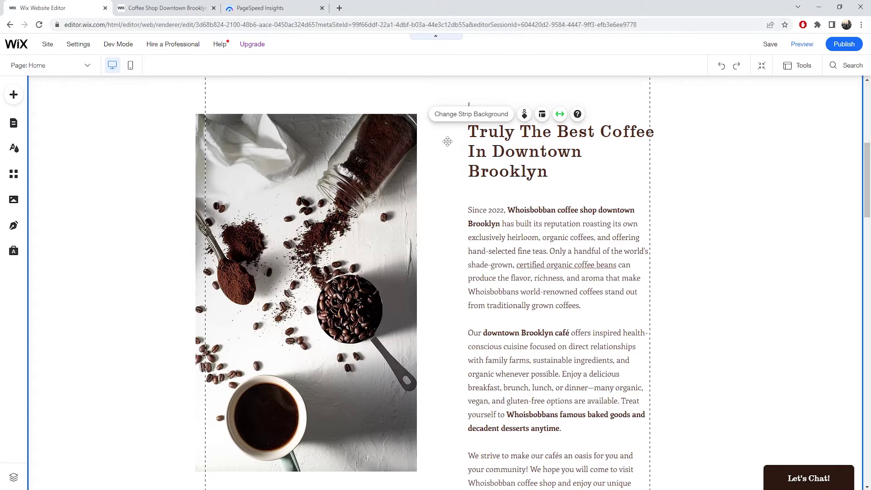
- Check the header tagline, the "Whoisbobban Coffee Shop" heading and the coffee beans image for applied animations
scroll(431, 173, up, 2)
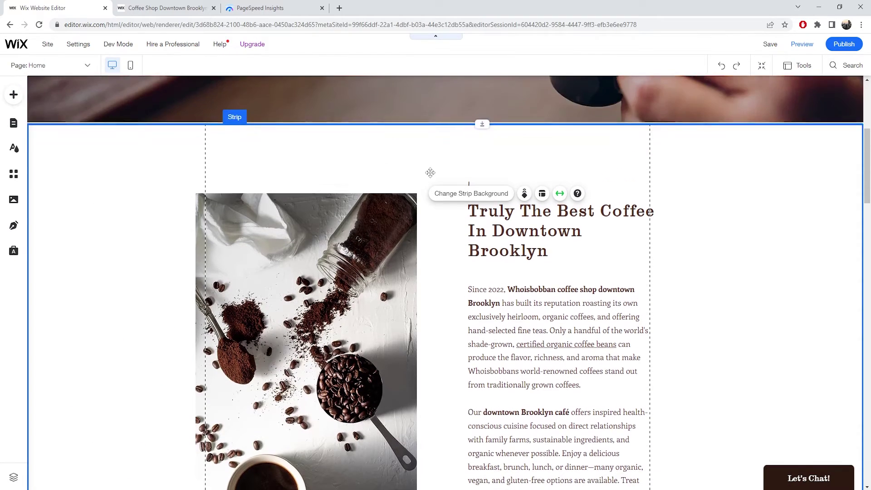
scroll(431, 172, up, 3)
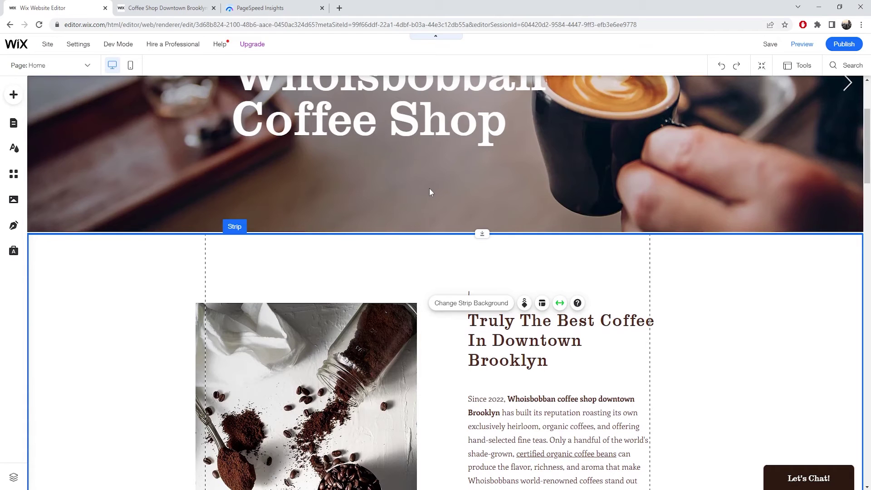
scroll(431, 191, up, 3)
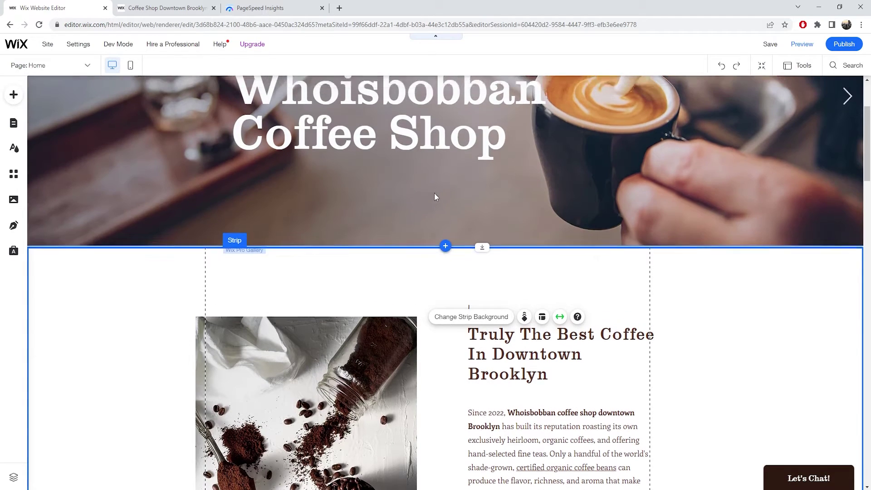
scroll(402, 183, up, 1)
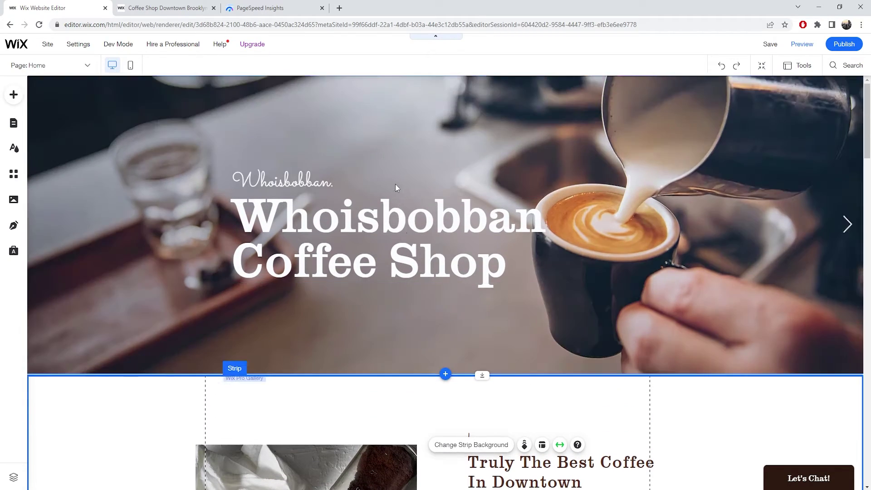
click(339, 185)
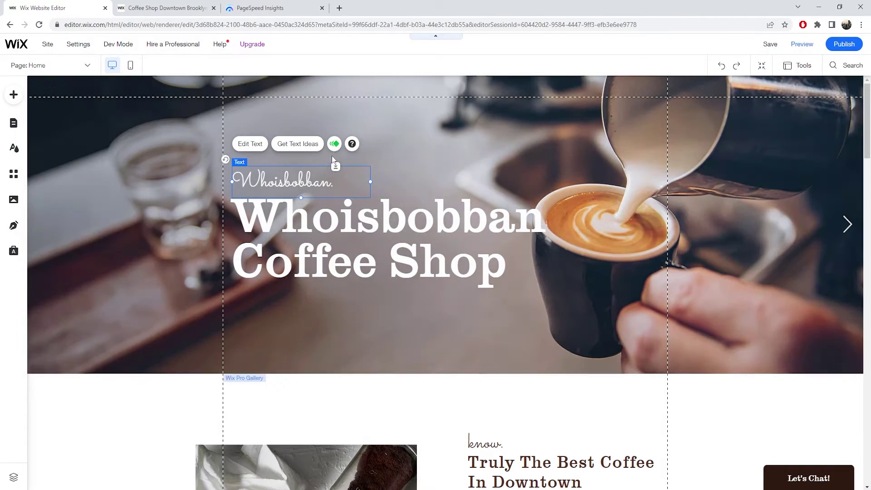
click(460, 200)
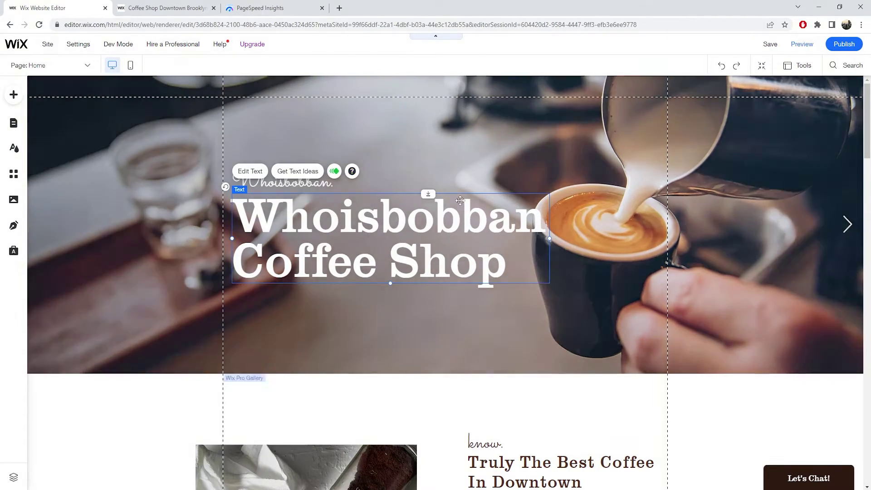
scroll(461, 200, down, 3)
click(331, 325)
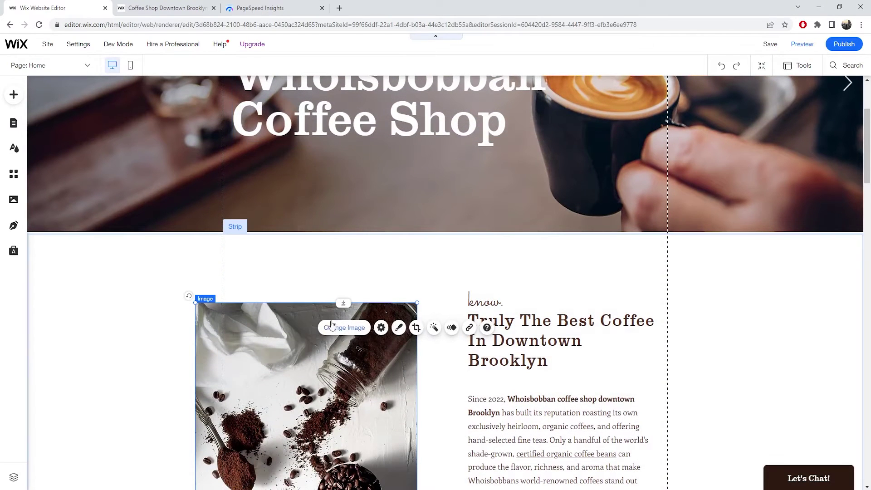
scroll(393, 306, up, 3)
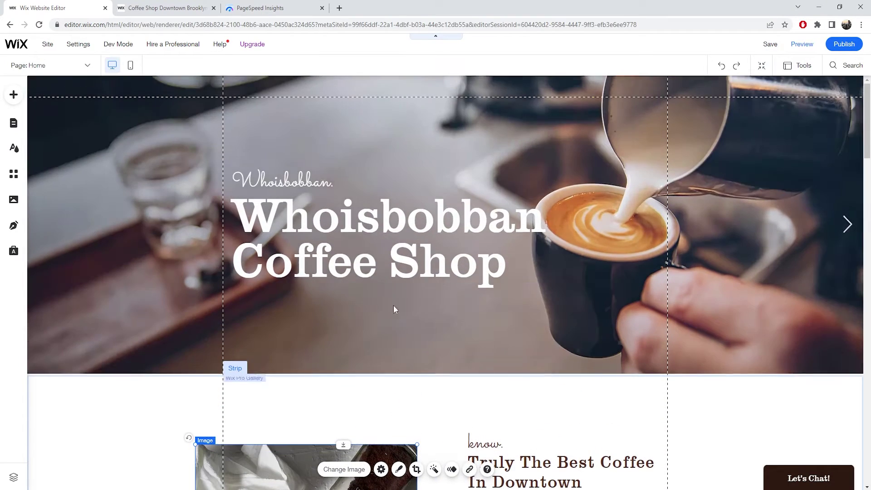
- Review the animation choices for the small "Whoisbobban." header tagline and close them without choosing another
click(309, 187)
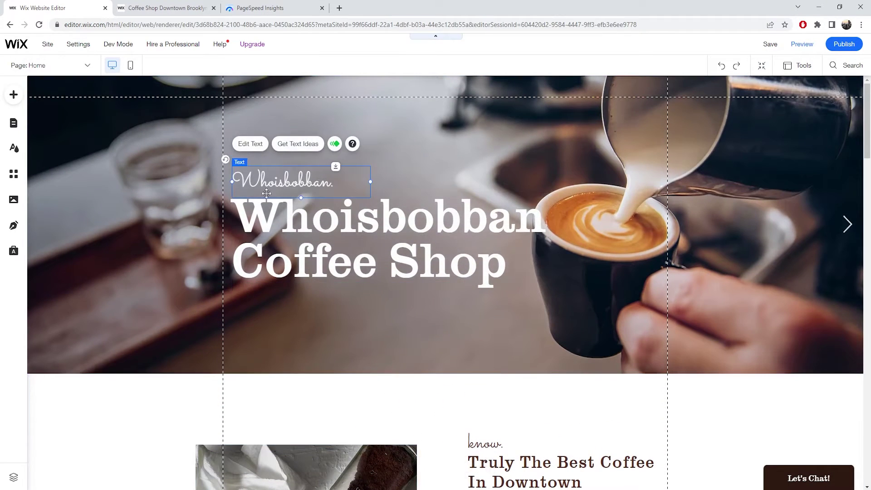
click(334, 145)
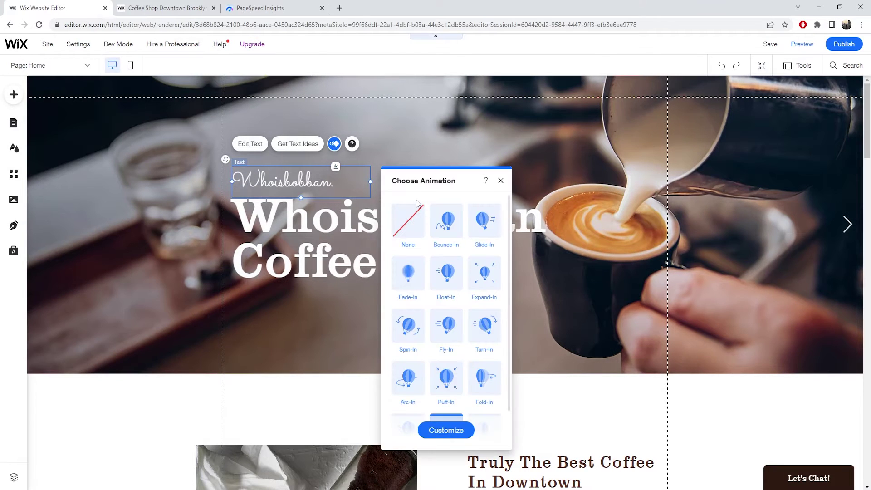
scroll(440, 316, down, 1)
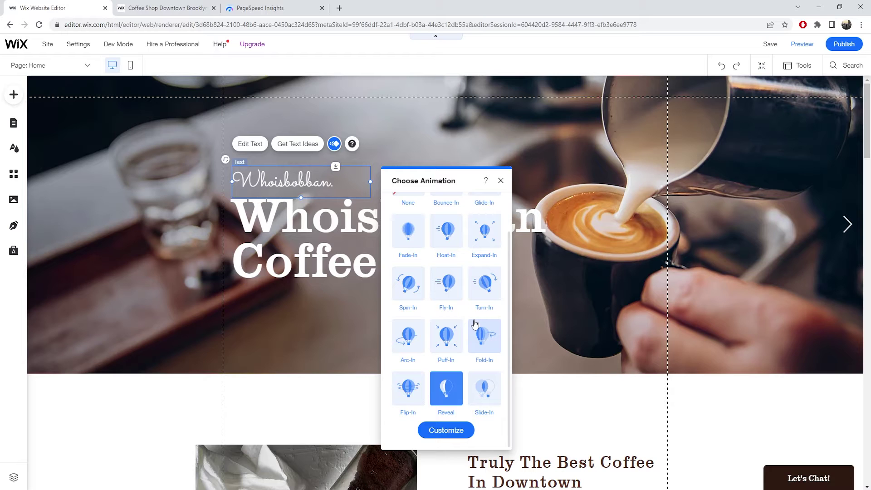
click(500, 182)
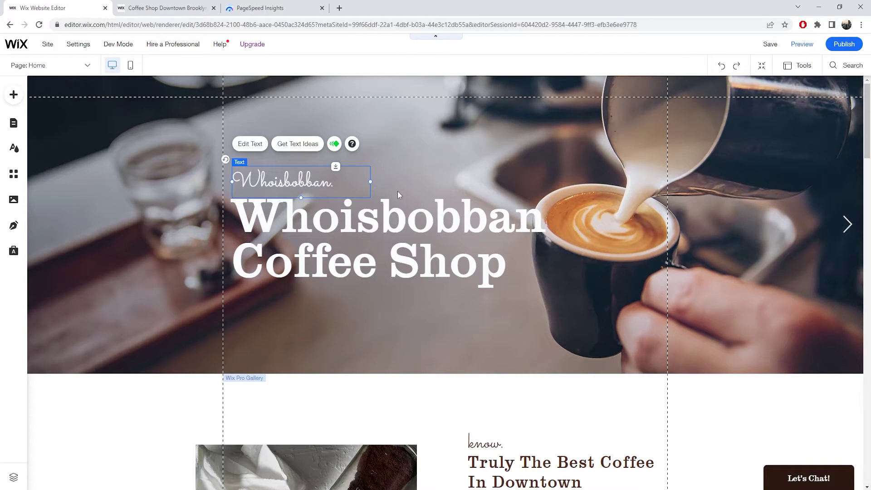
- Examine the desktop home page from the hero gallery through the coffee beans section to the "Why Ethical Coffee Matters" section
scroll(397, 191, down, 1)
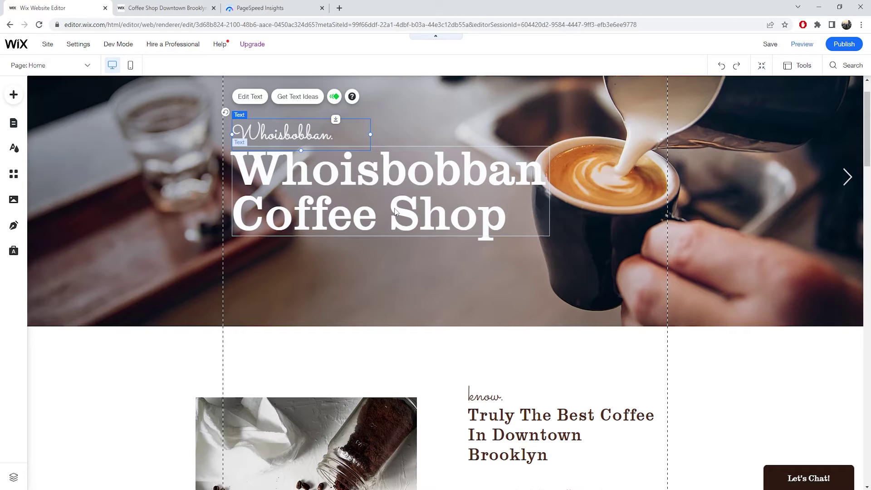
click(393, 273)
scroll(391, 279, down, 3)
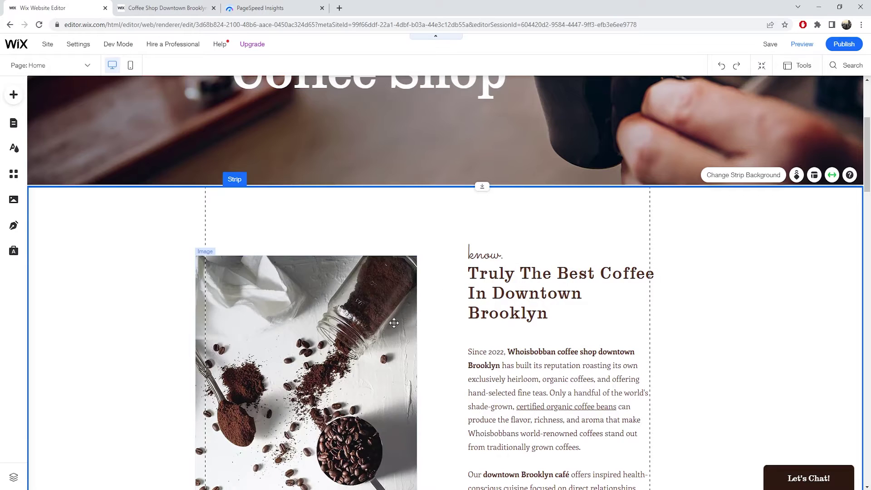
scroll(415, 271, down, 3)
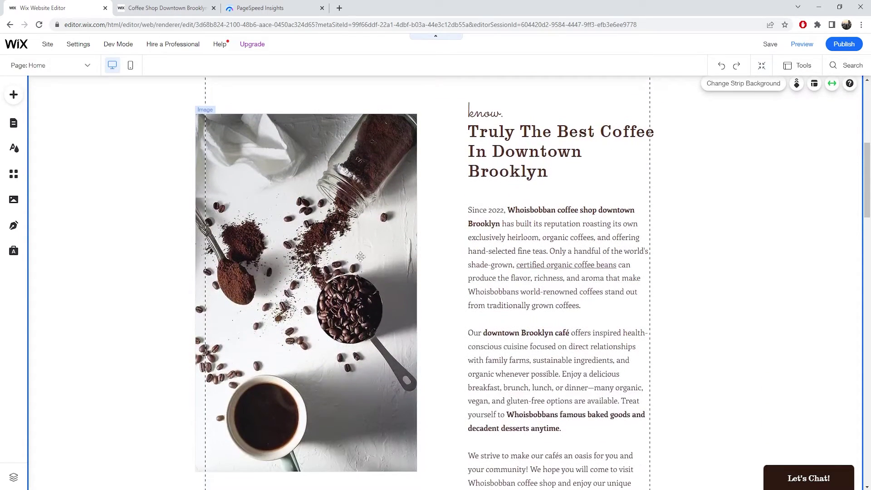
scroll(317, 189, up, 1)
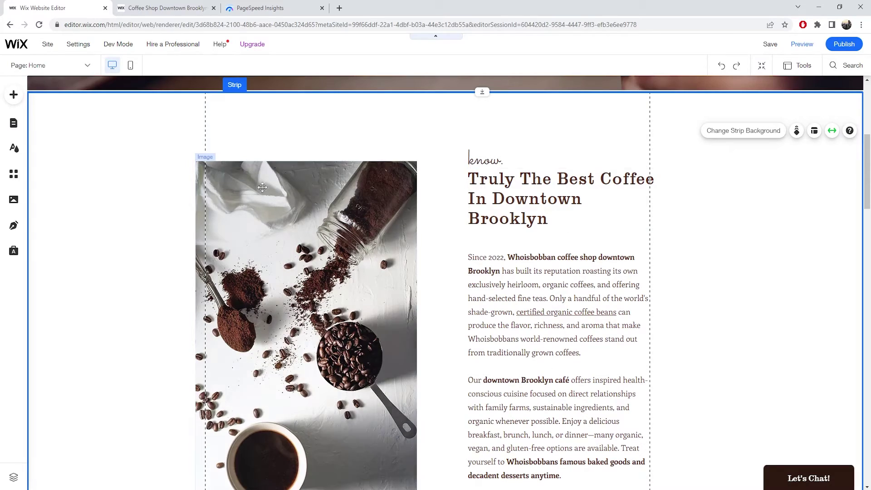
scroll(454, 218, down, 3)
scroll(468, 254, up, 3)
scroll(530, 190, down, 15)
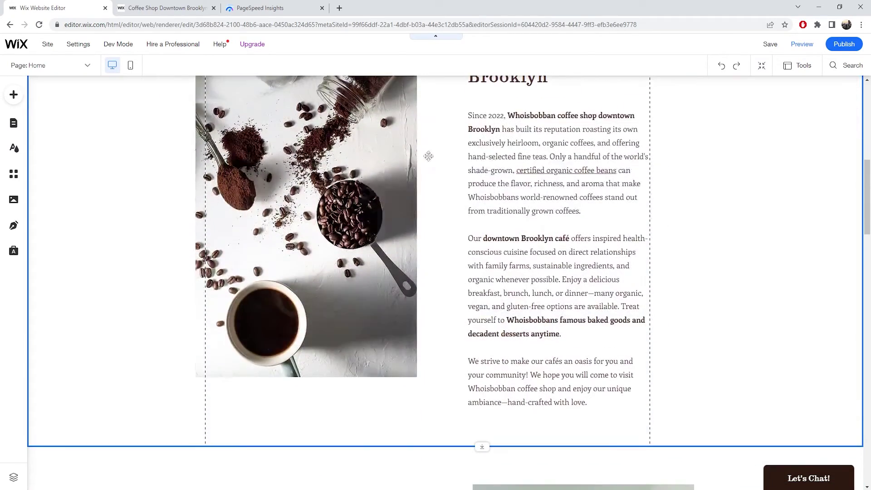
scroll(450, 295, down, 4)
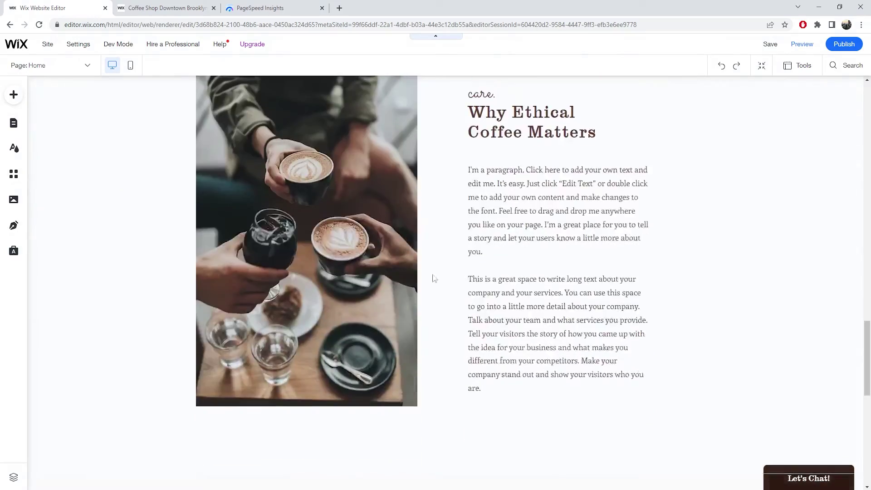
scroll(431, 278, up, 3)
scroll(409, 272, down, 10)
scroll(566, 279, up, 20)
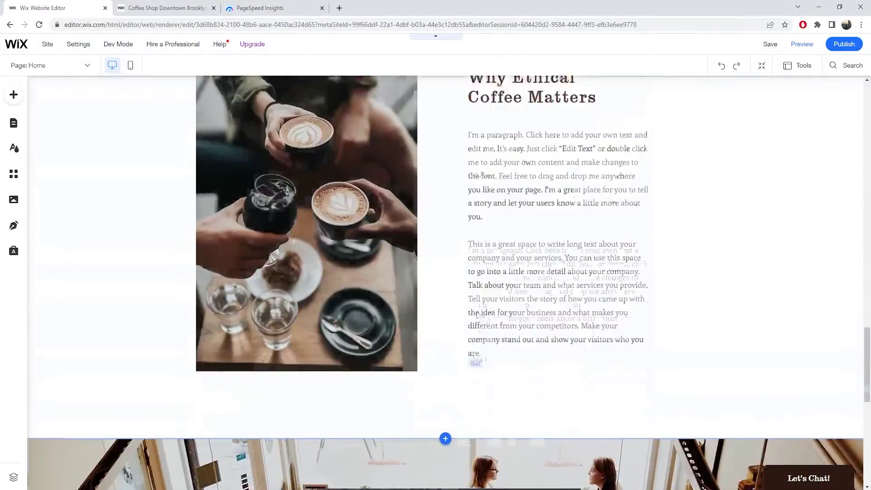
scroll(454, 298, up, 4)
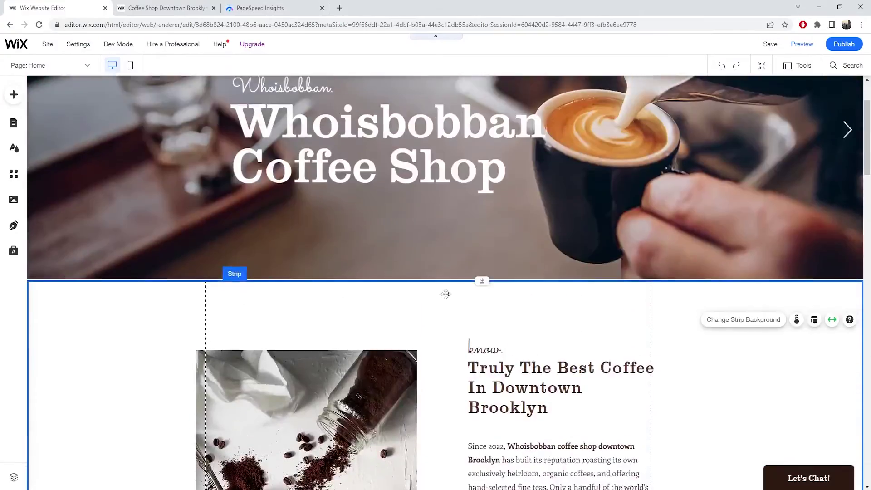
scroll(436, 272, down, 6)
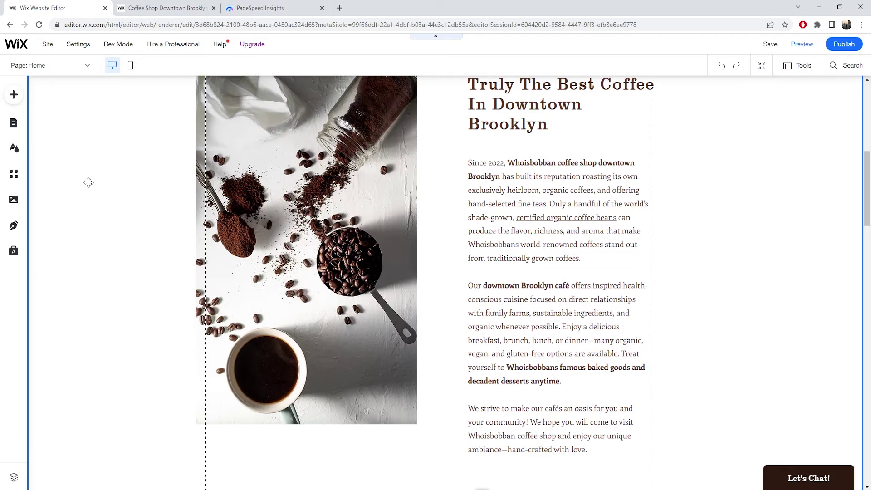
- Browse the recommended and trending apps in the Wix App Market and close it without adding any
click(135, 216)
scroll(137, 218, up, 8)
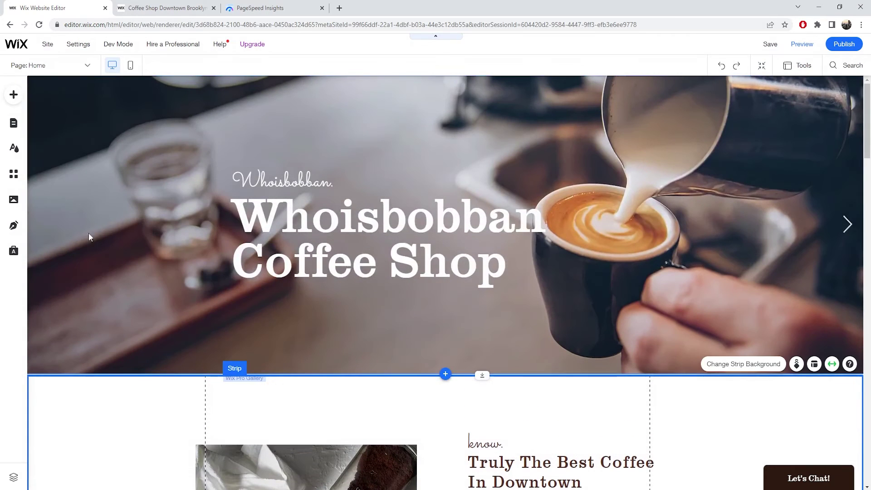
click(13, 178)
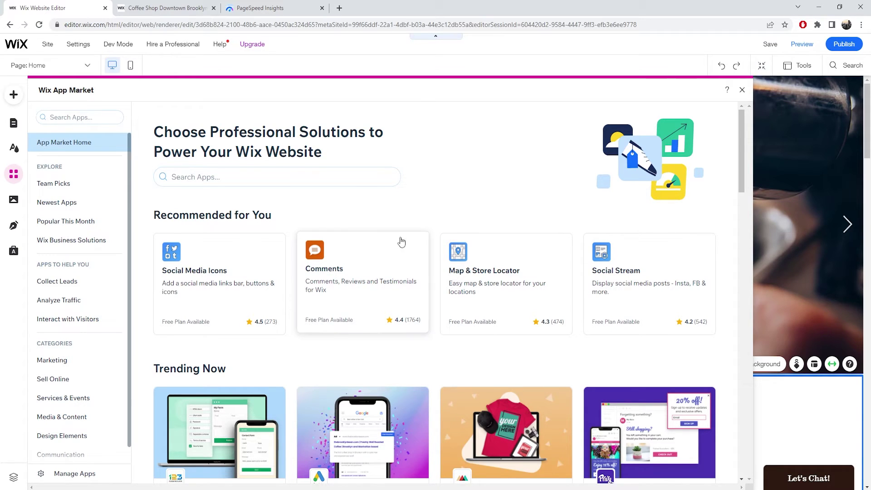
scroll(472, 257, down, 1)
scroll(473, 258, down, 2)
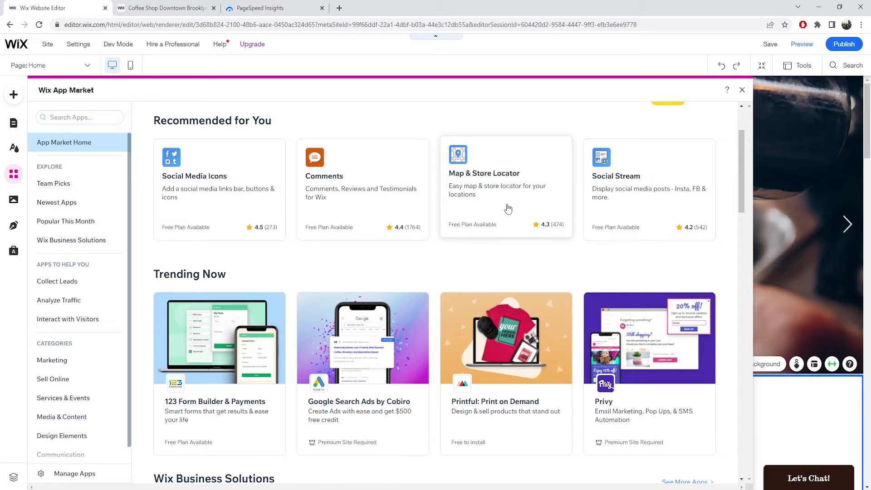
key(Escape)
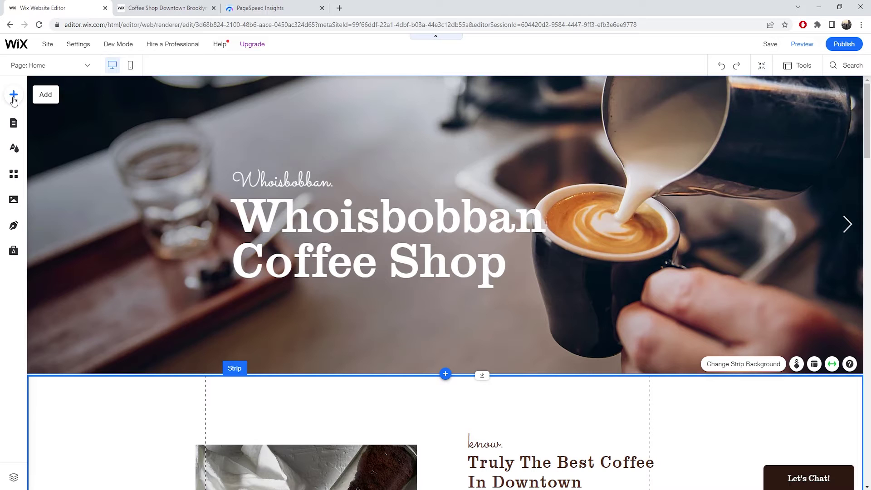
- Review the video and music elements that can be added to the site and close the list without adding one
click(13, 96)
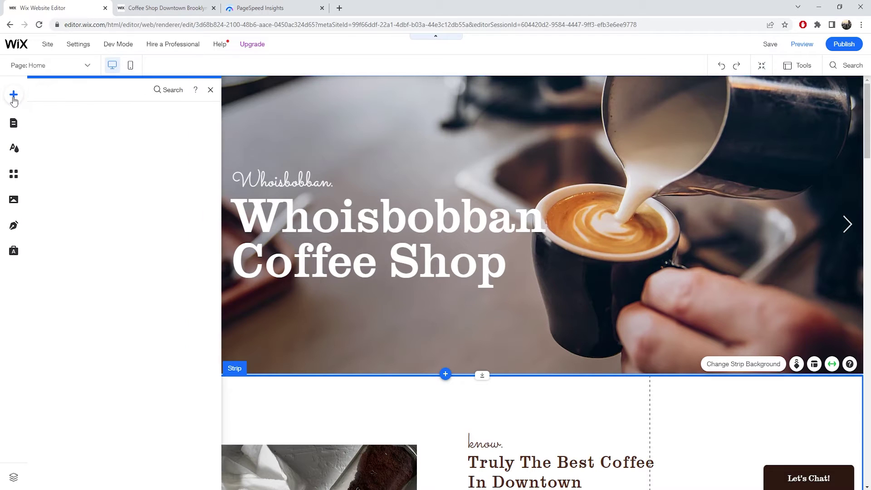
mouse_move(55, 263)
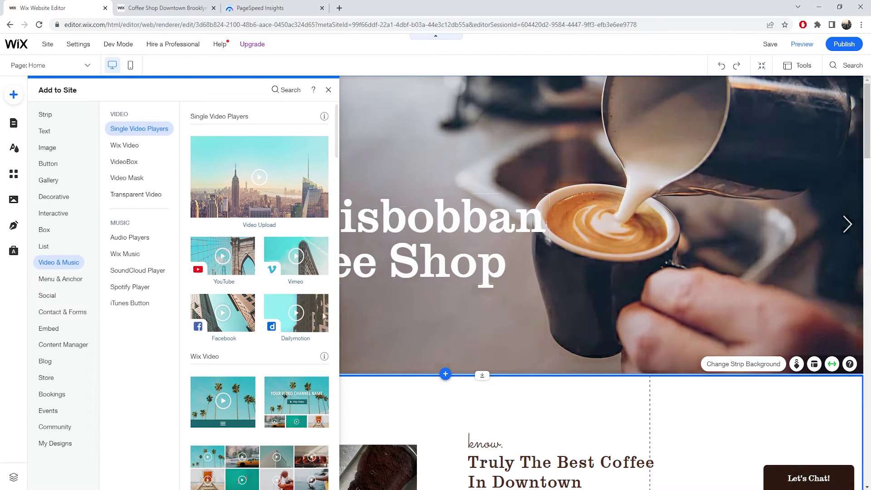
mouse_move(326, 117)
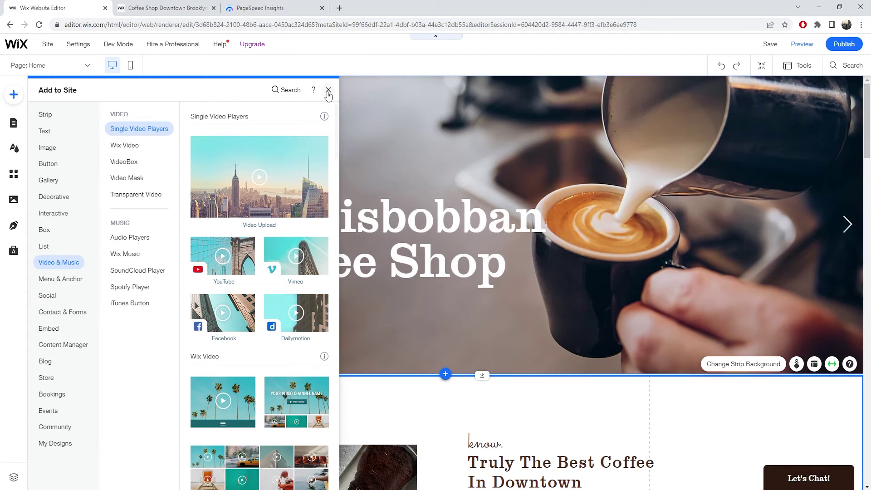
click(328, 90)
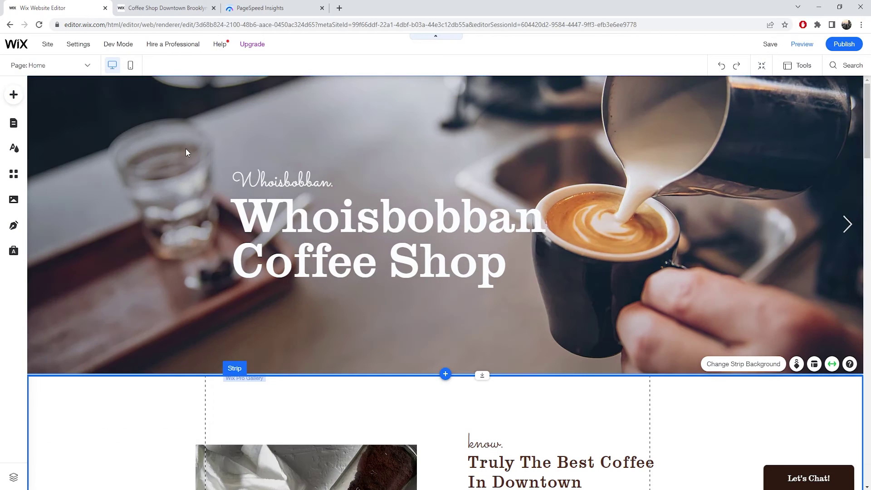
- Switch to the mobile version of the home page and examine its header, coffee beans image and introductory text
click(131, 67)
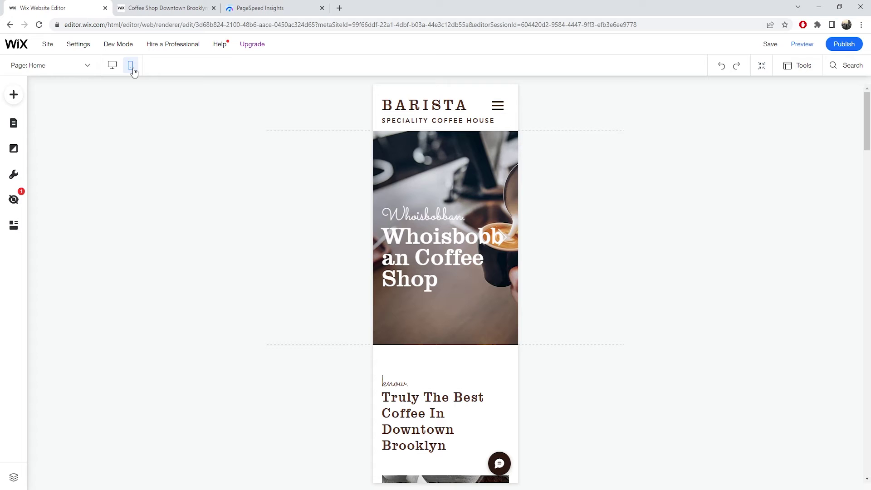
scroll(463, 231, down, 5)
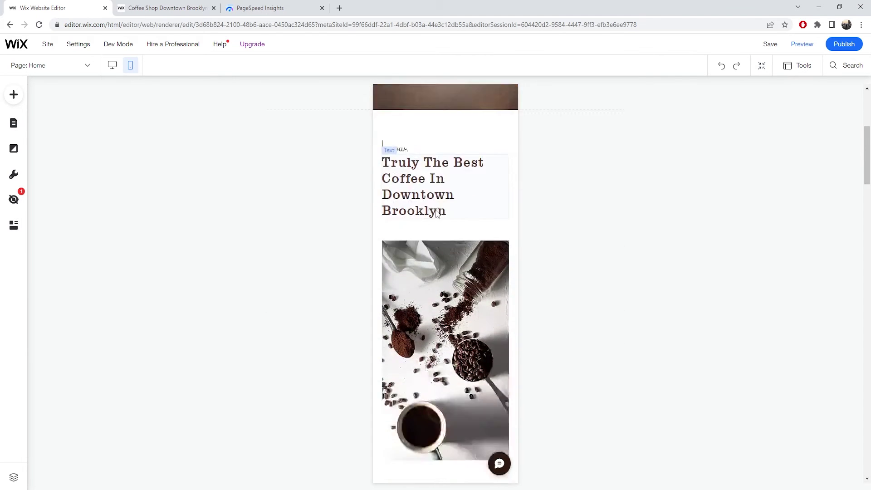
scroll(422, 224, up, 3)
scroll(422, 223, up, 2)
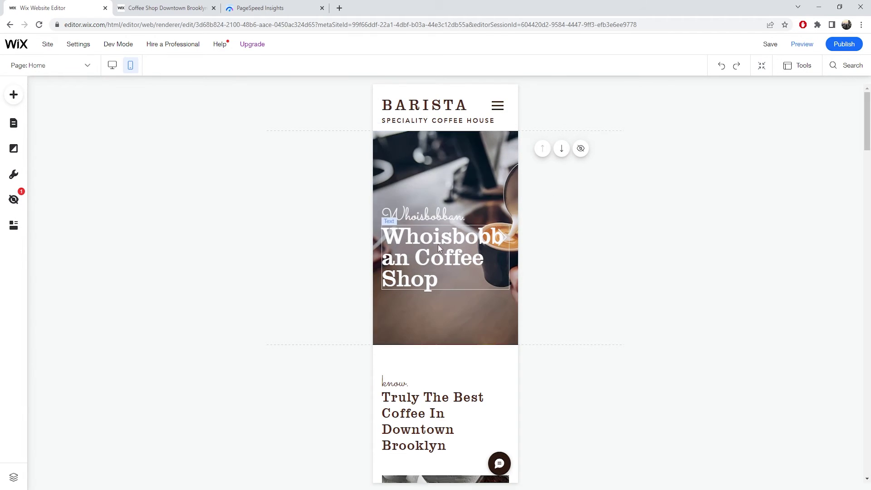
scroll(479, 218, down, 8)
scroll(480, 235, up, 2)
scroll(454, 255, down, 5)
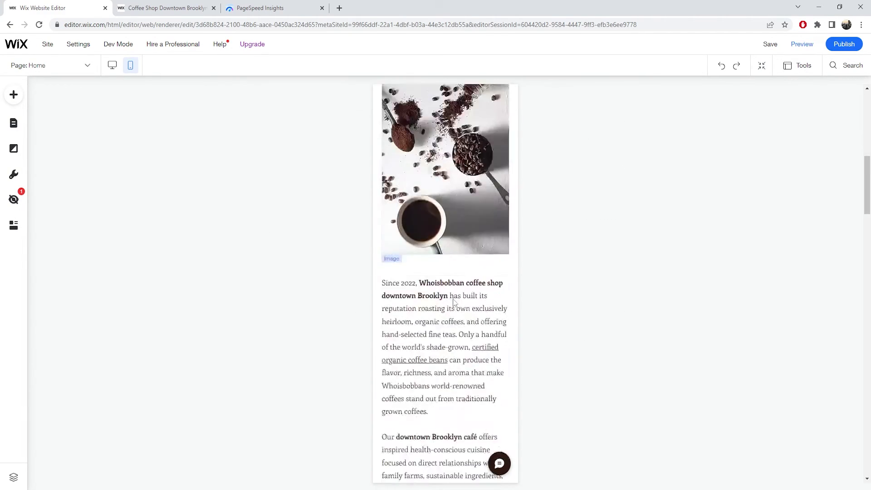
scroll(440, 280, up, 12)
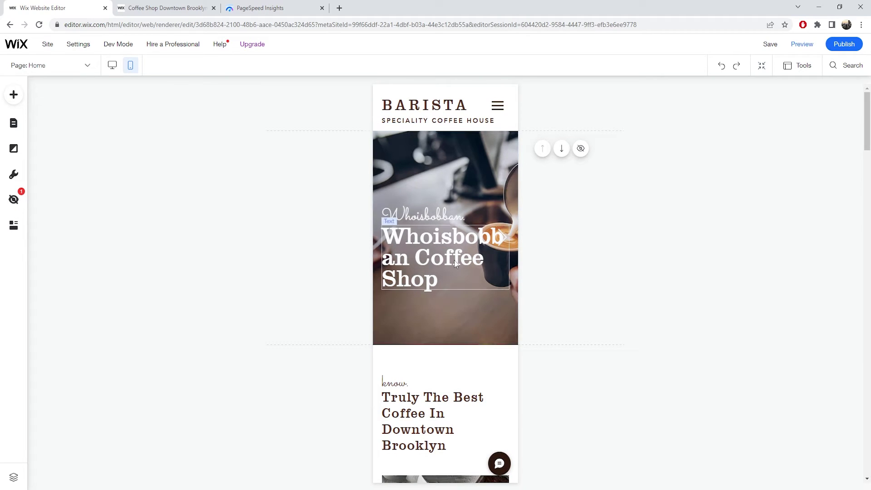
- Check the coffee beans image's options in the mobile layout and return to the desktop layout
scroll(413, 268, down, 7)
click(451, 245)
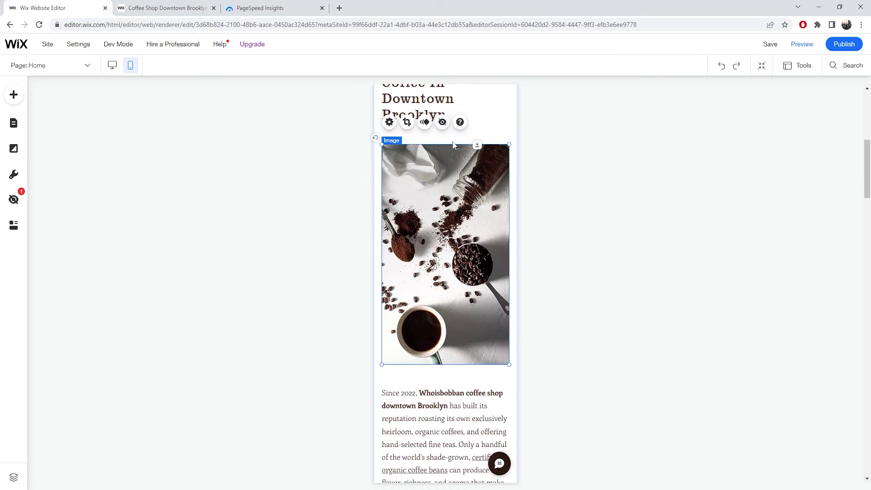
scroll(427, 129, up, 1)
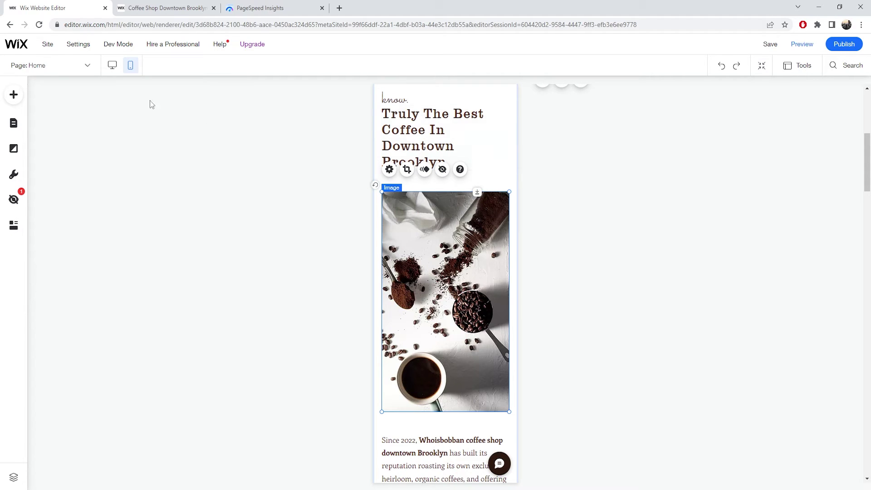
click(112, 65)
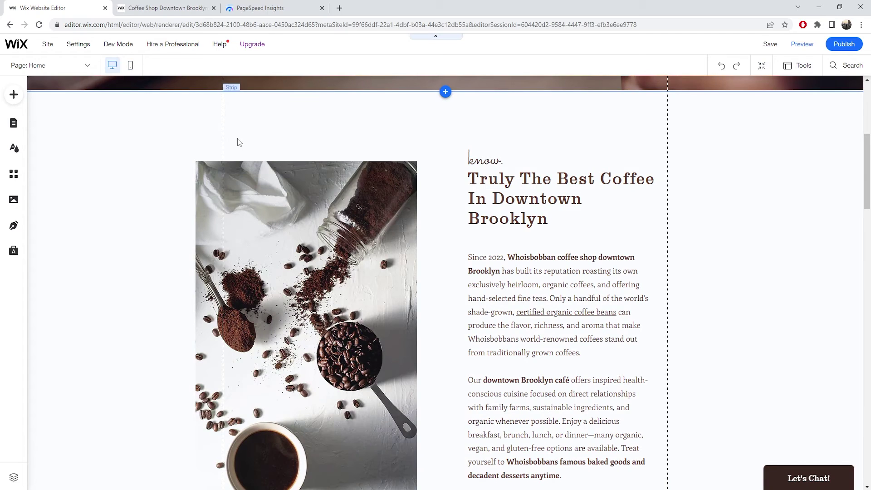
scroll(239, 142, up, 5)
- Switch to the published coffee shop site and copy its web address
click(186, 5)
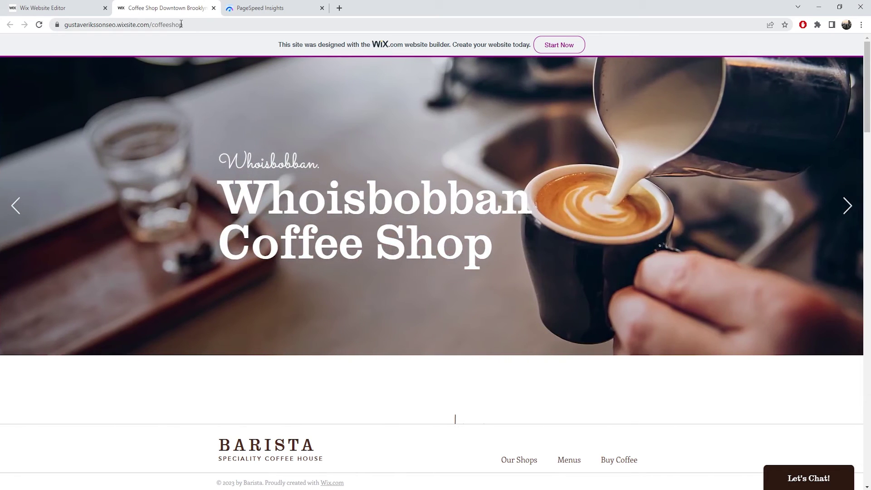
click(181, 24)
key(ctrl+c)
right_click(181, 24)
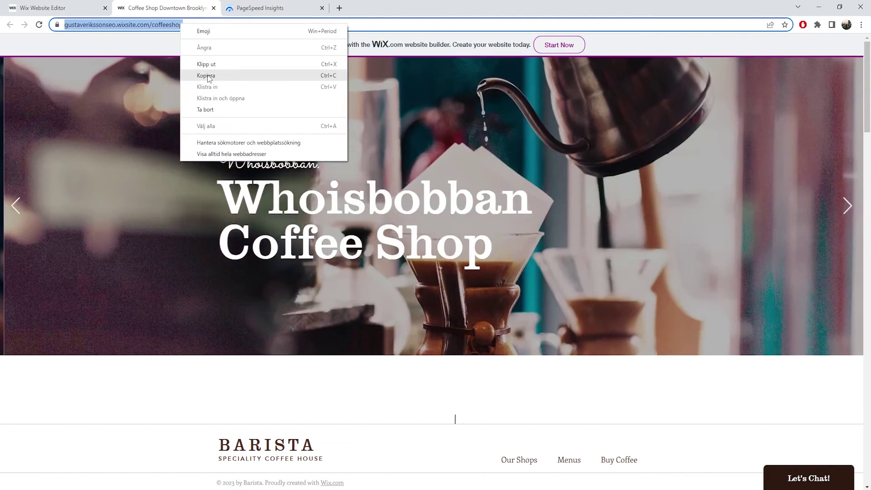
click(209, 79)
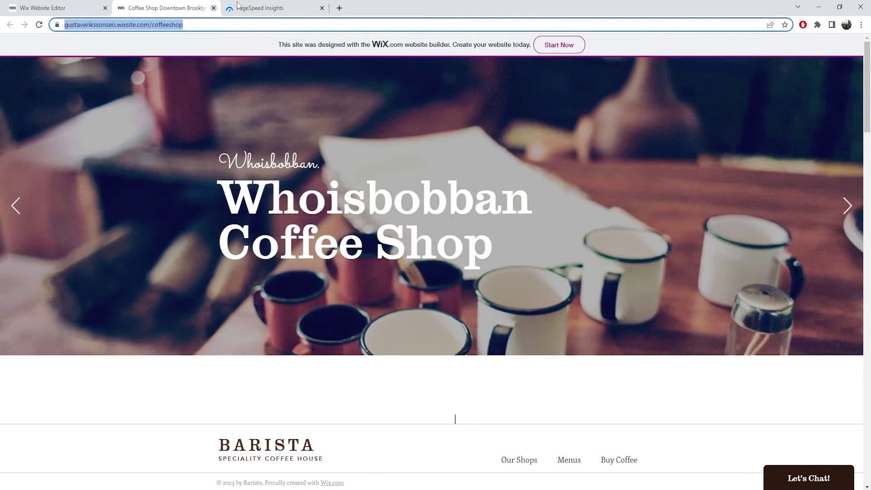
- Analyze the published coffee shop site's copied address in PageSpeed Insights
click(261, 8)
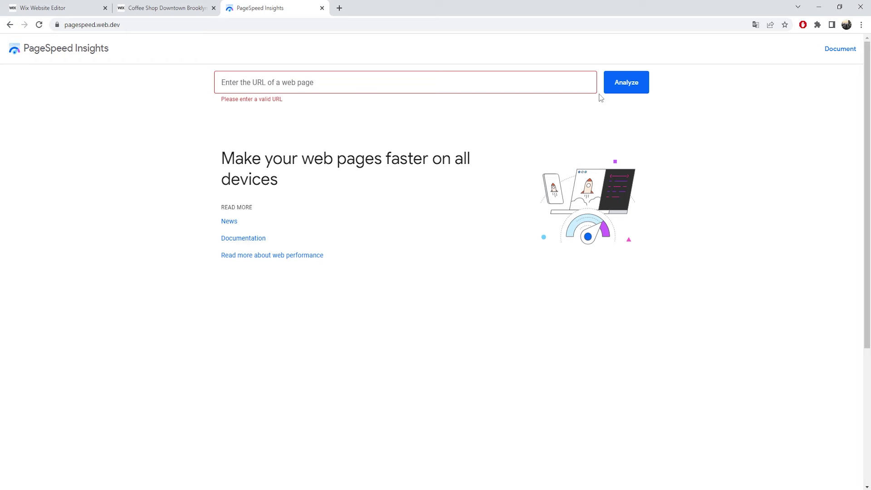
key(ctrl+v)
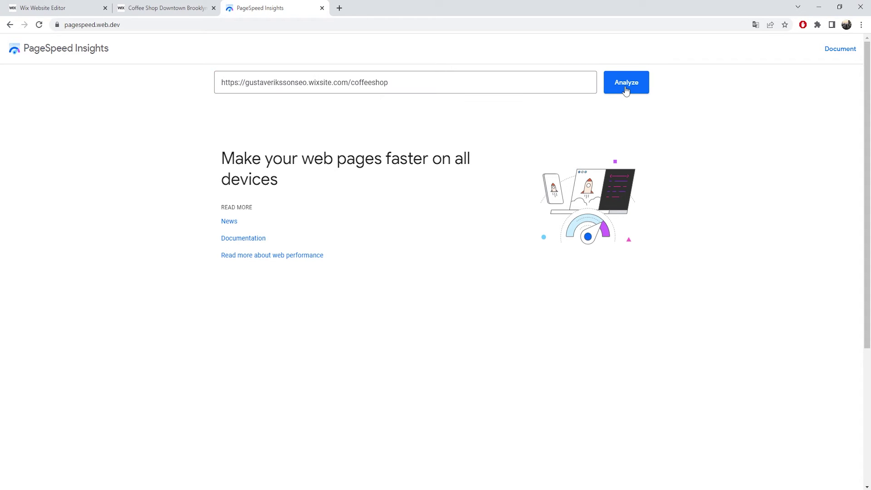
click(626, 88)
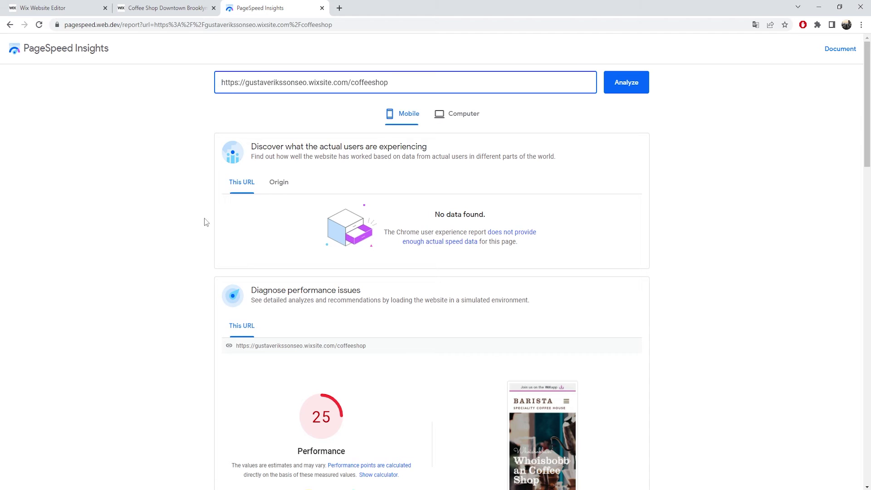
- Examine the mobile performance score and measured values, highlighting Cumulative Layout Shift and then the whole set of metrics
scroll(204, 220, down, 5)
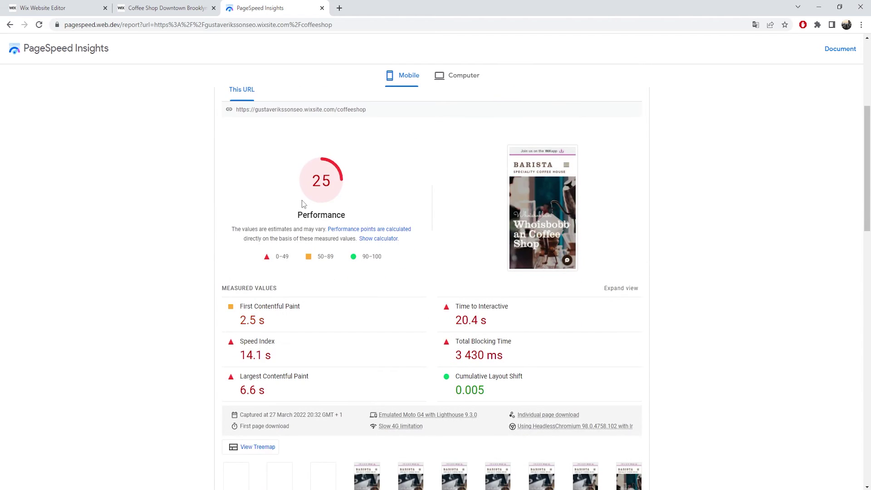
scroll(301, 261, down, 1)
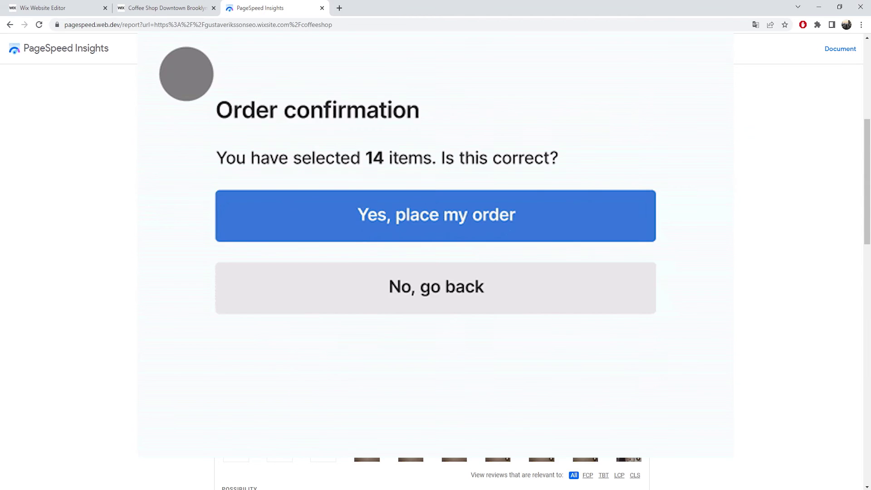
drag(539, 335, 451, 331)
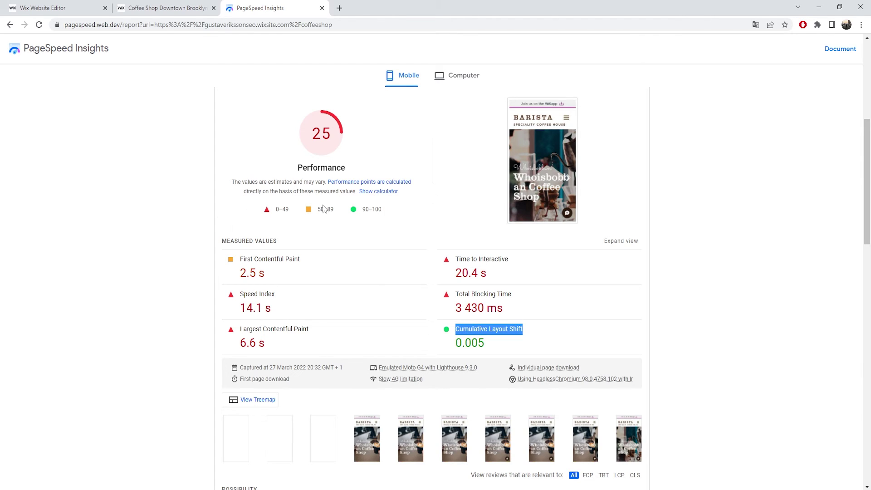
drag(566, 361, 230, 262)
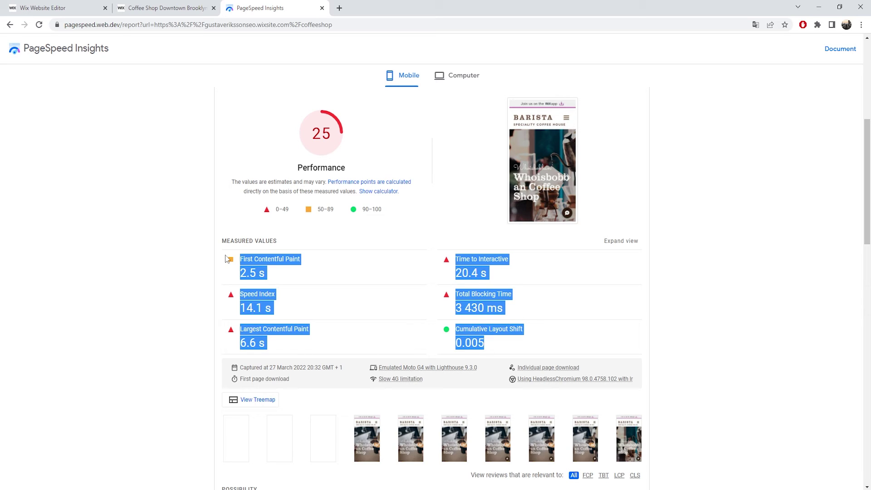
- Review the report's improvement suggestions, glance at the published coffee shop page, and inspect the details of Reduce server response time
click(227, 259)
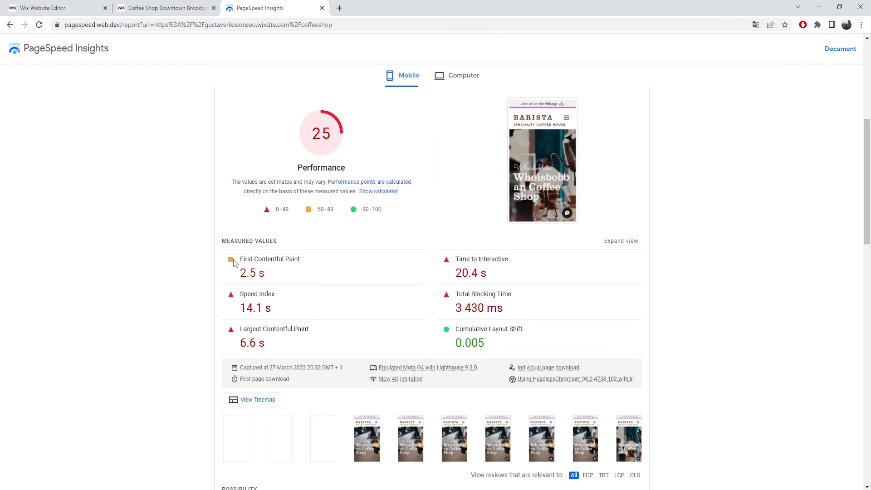
scroll(216, 271, down, 6)
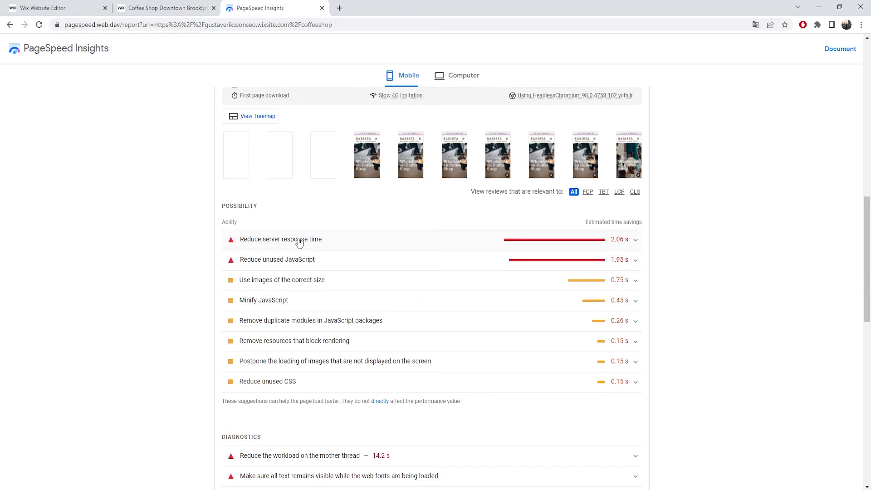
click(203, 10)
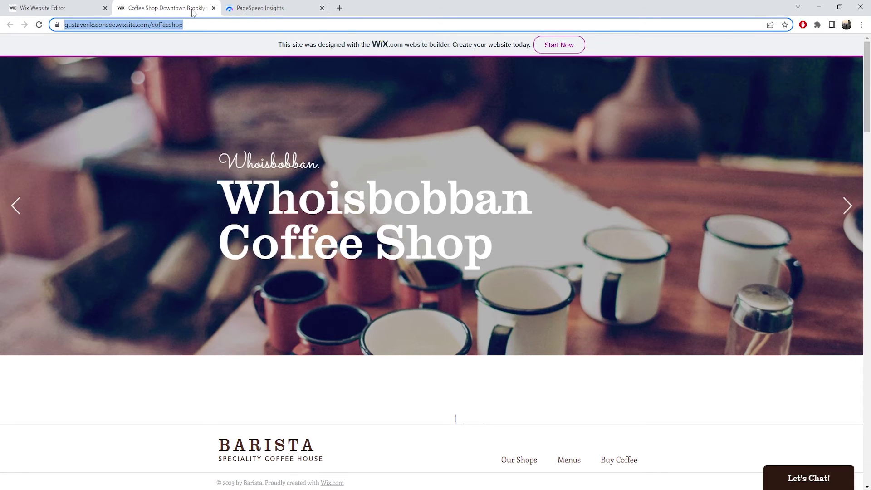
click(257, 9)
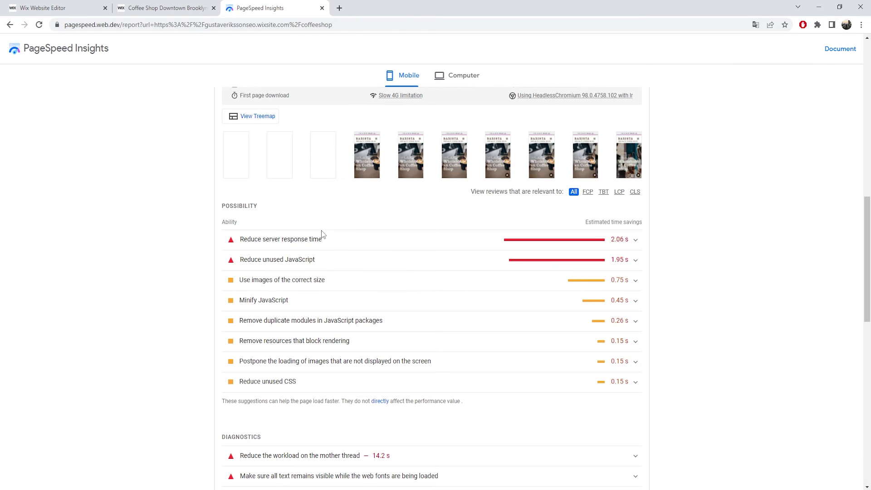
click(256, 241)
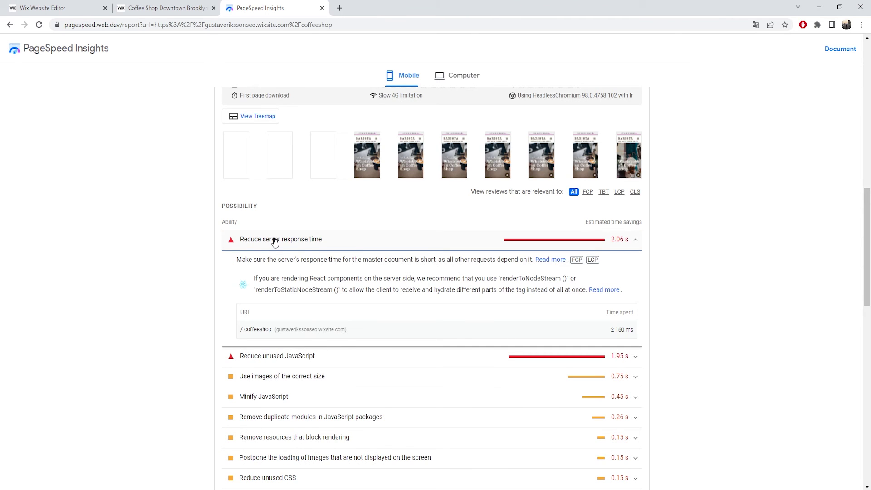
click(275, 242)
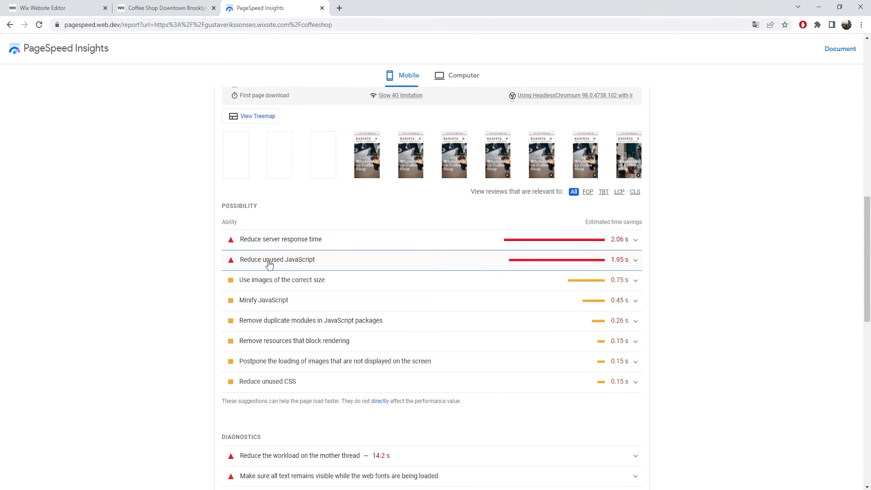
- Expand Reduce unused JavaScript and compare its listed chat widget scripts with the chat box on the published site
click(270, 265)
scroll(261, 271, down, 2)
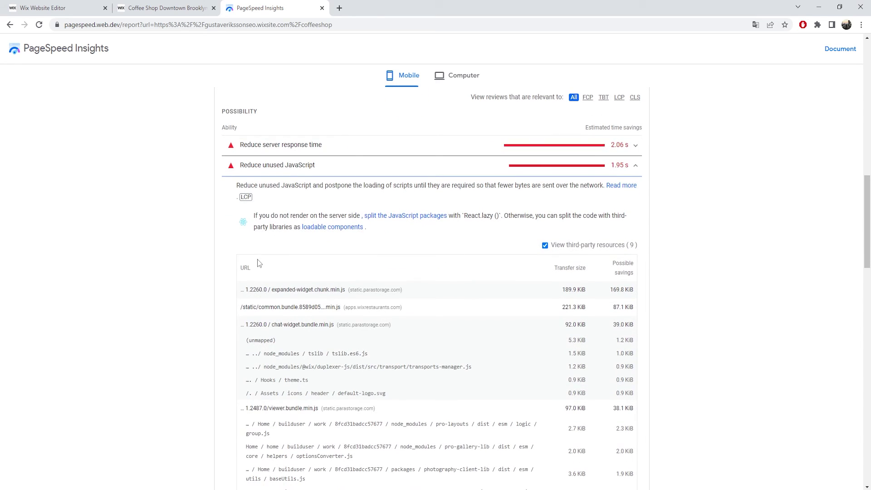
scroll(253, 261, down, 1)
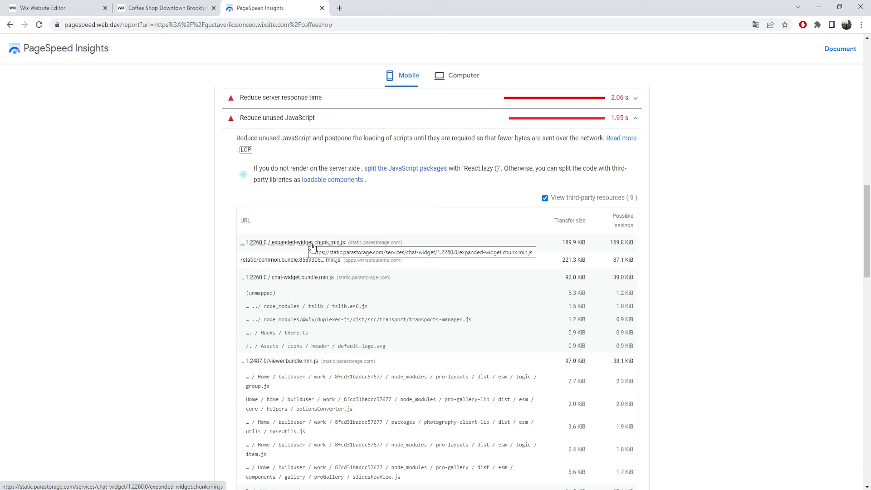
click(187, 5)
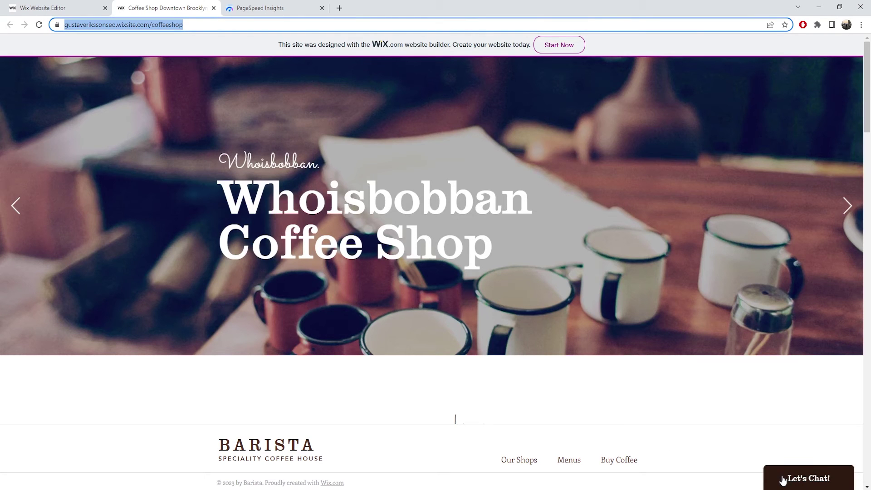
click(295, 7)
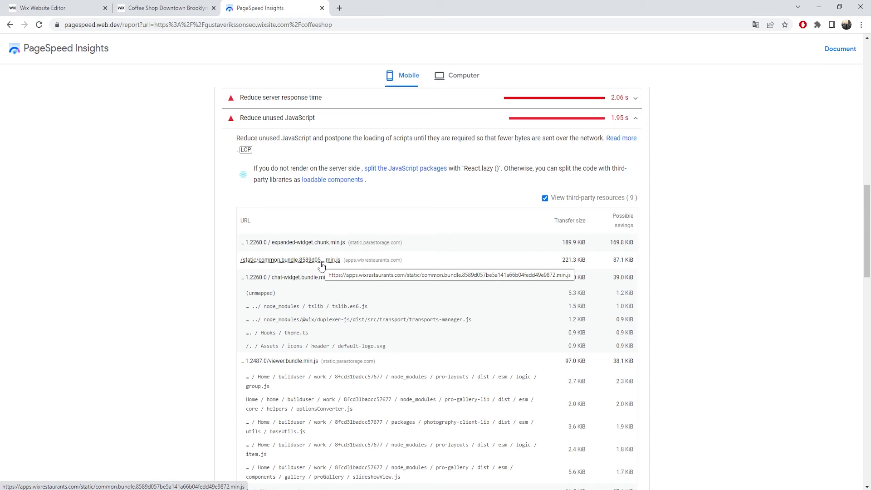
- Look through the published coffee shop page's sections and return to the unused JavaScript list in PageSpeed Insights
click(195, 8)
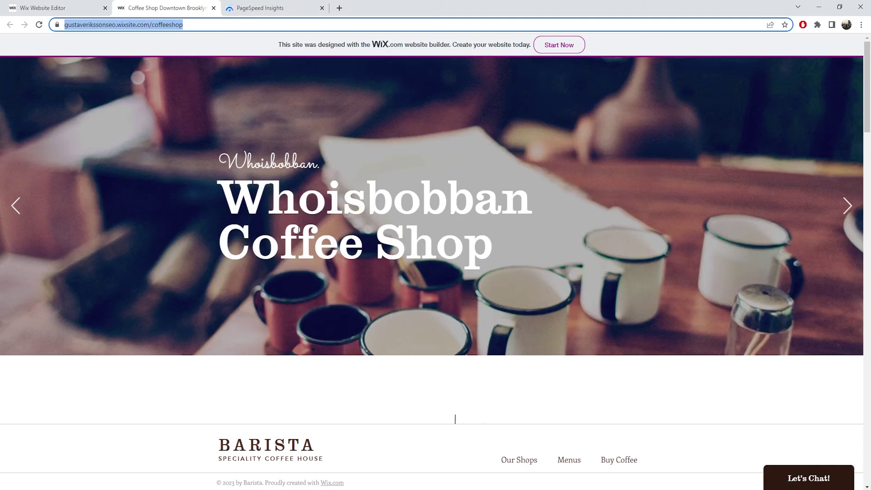
scroll(361, 304, down, 10)
scroll(363, 304, down, 20)
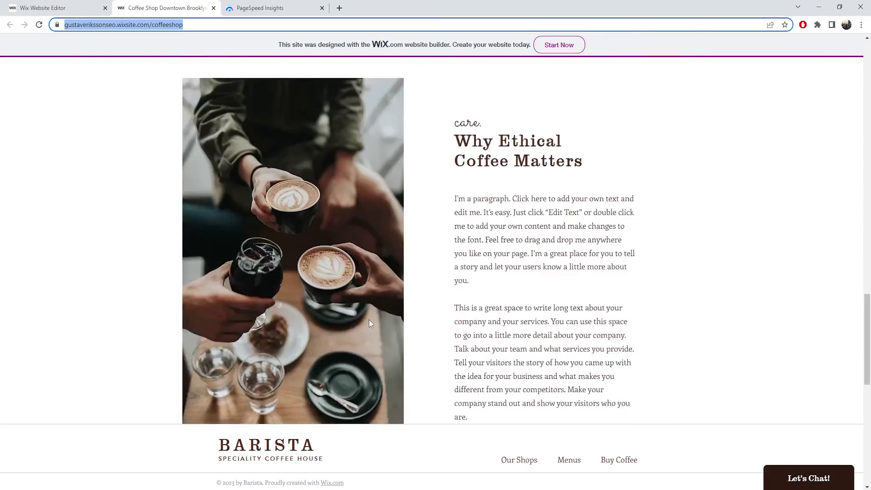
scroll(372, 317, up, 15)
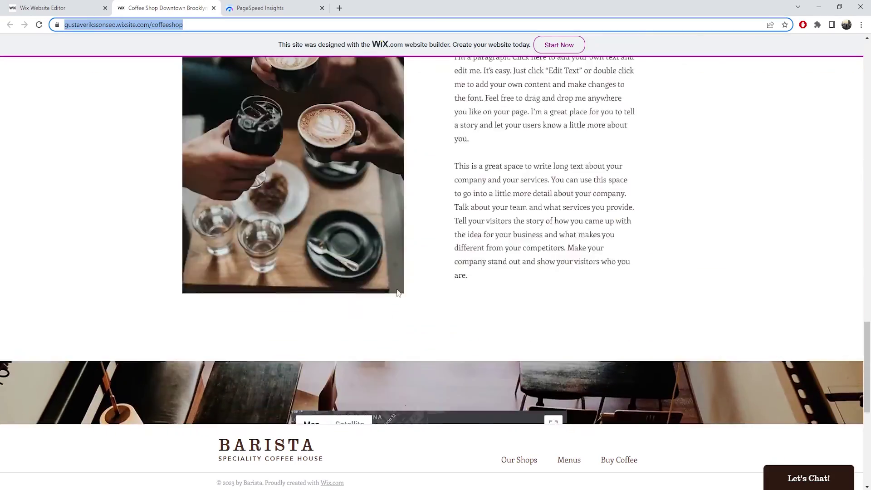
scroll(576, 386, up, 15)
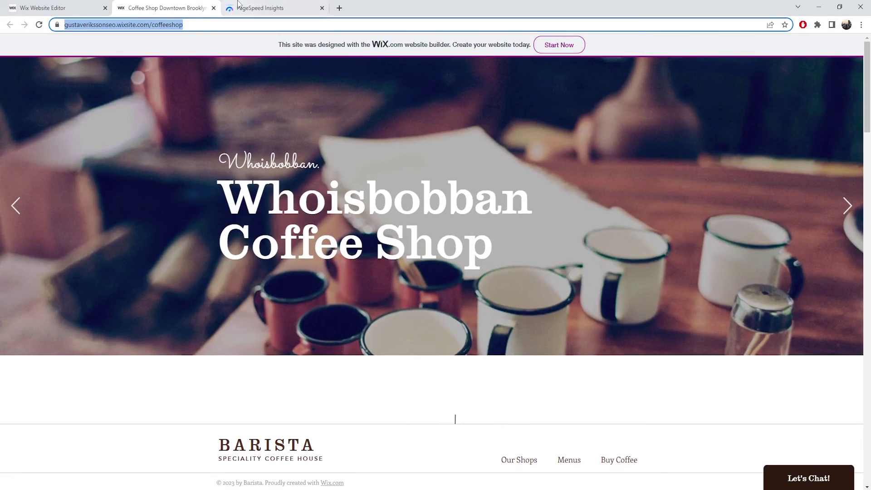
click(239, 5)
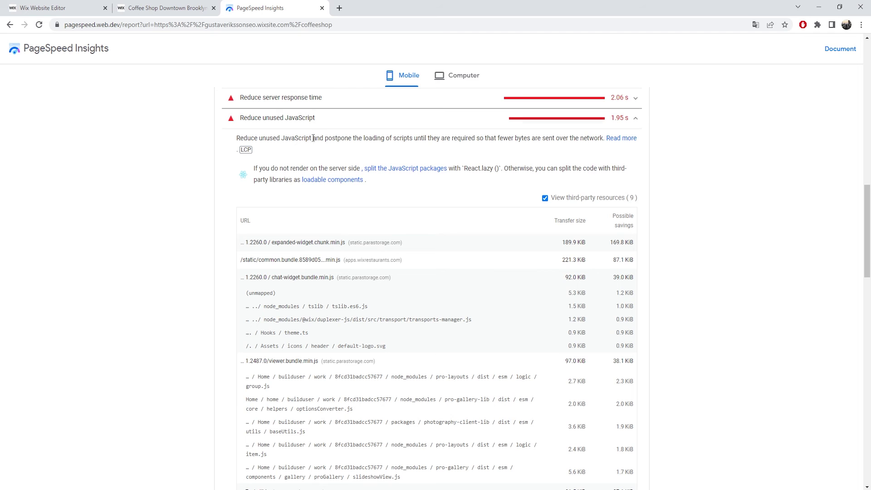
- Check the published site's chat box against the unused JavaScript list again, and collapse that suggestion
click(152, 8)
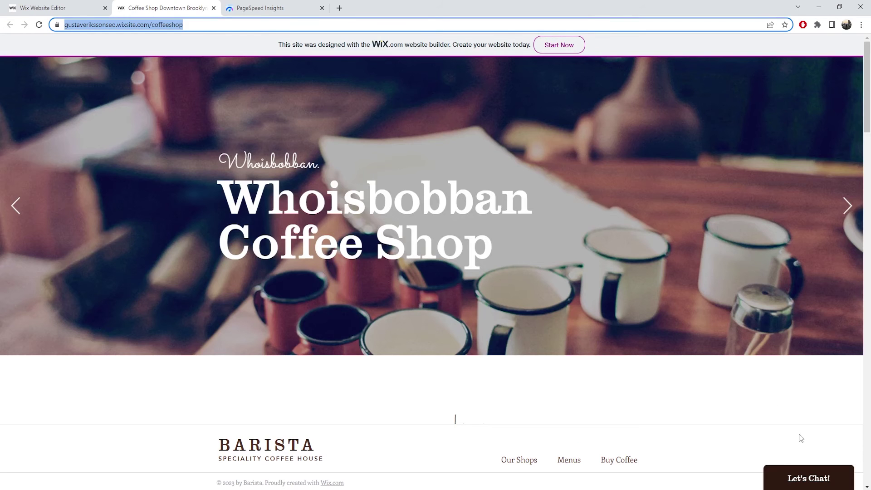
click(240, 7)
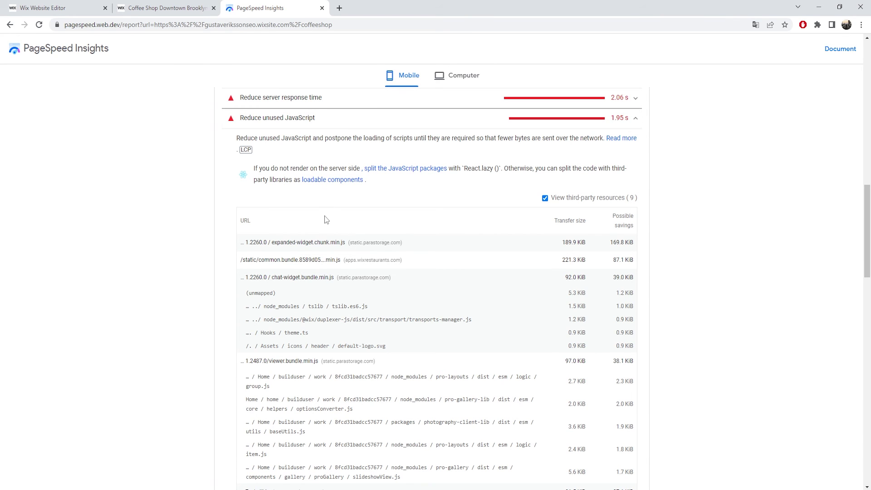
key(ctrl+shift+Tab)
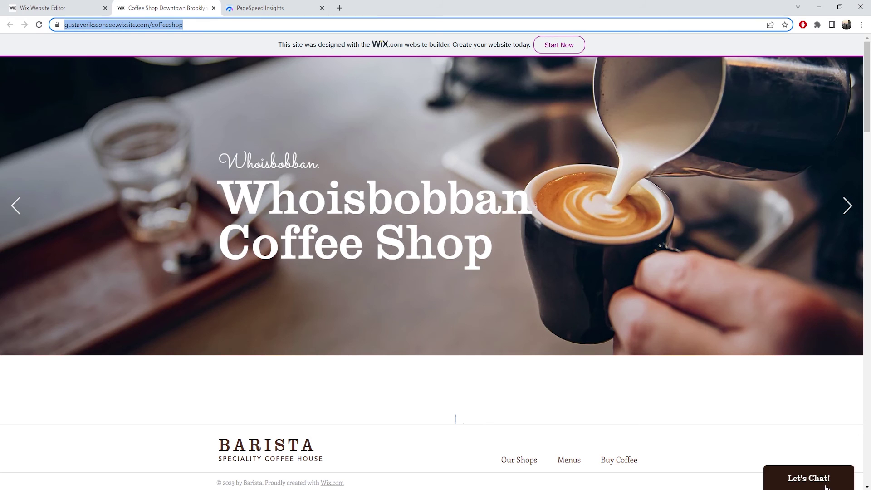
click(250, 7)
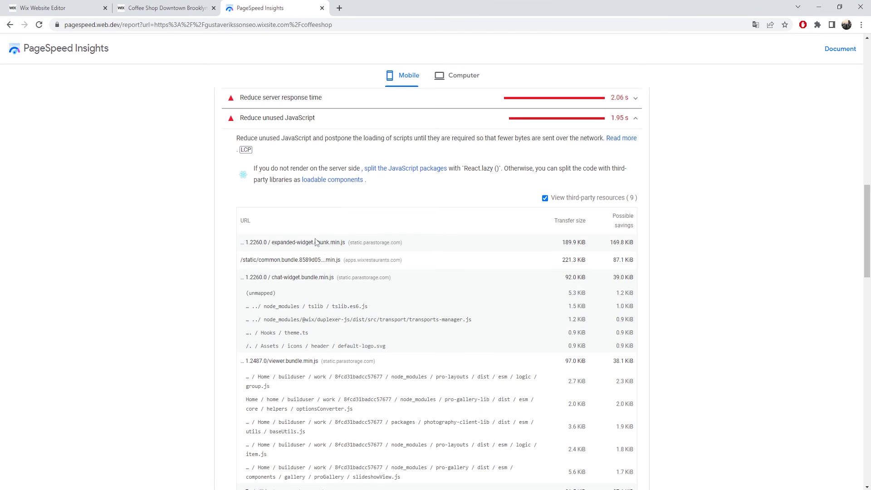
click(320, 121)
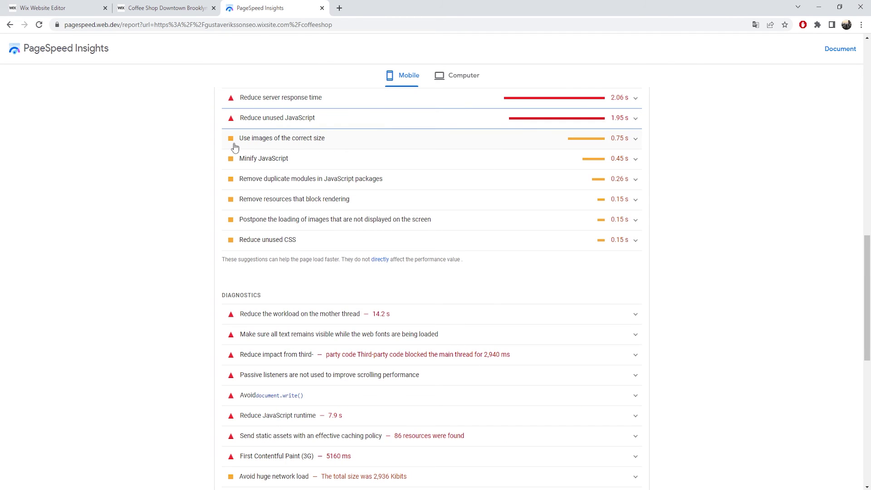
- Examine the gallery images listed under Use images of the correct size and collapse the suggestion
click(331, 147)
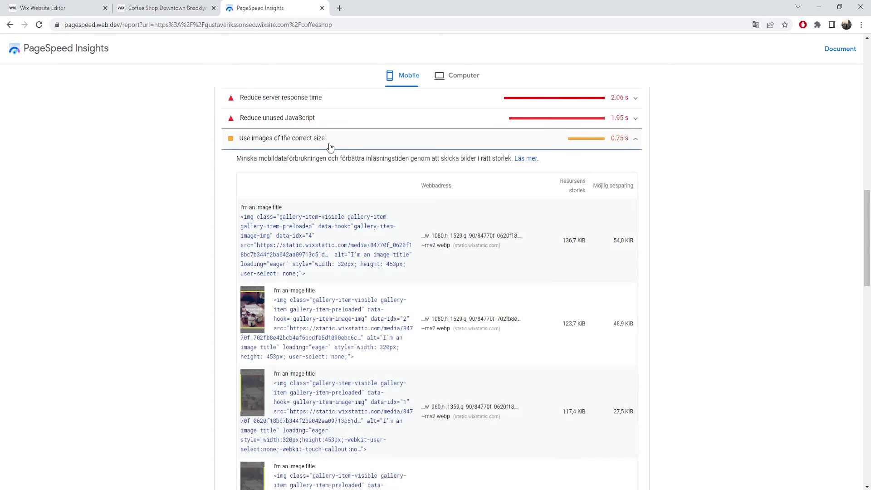
scroll(330, 297, down, 3)
scroll(330, 297, down, 3)
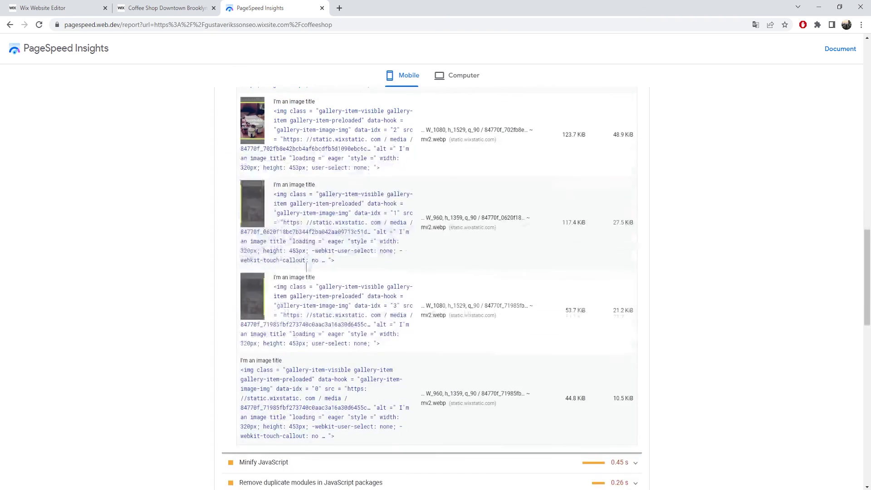
scroll(311, 279, up, 4)
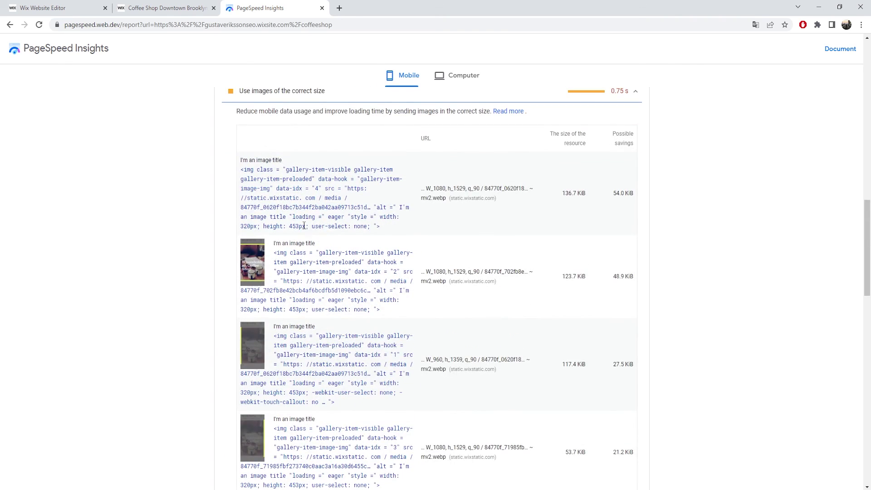
scroll(345, 272, up, 2)
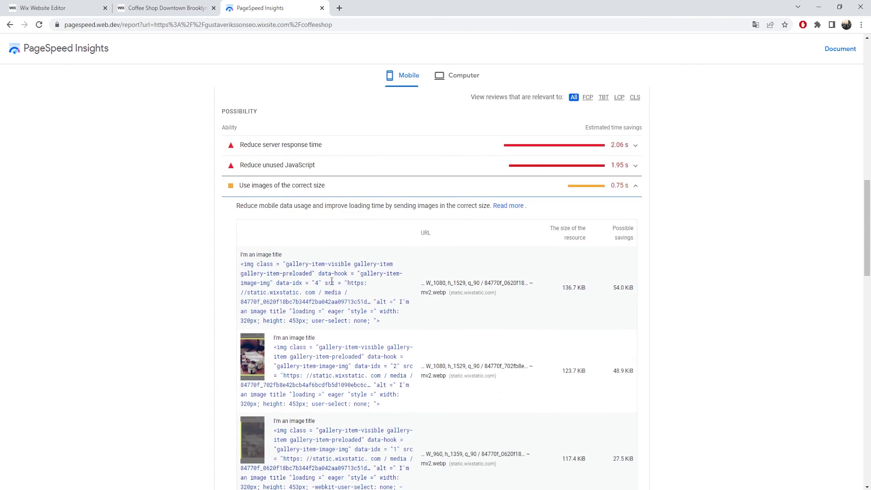
click(341, 186)
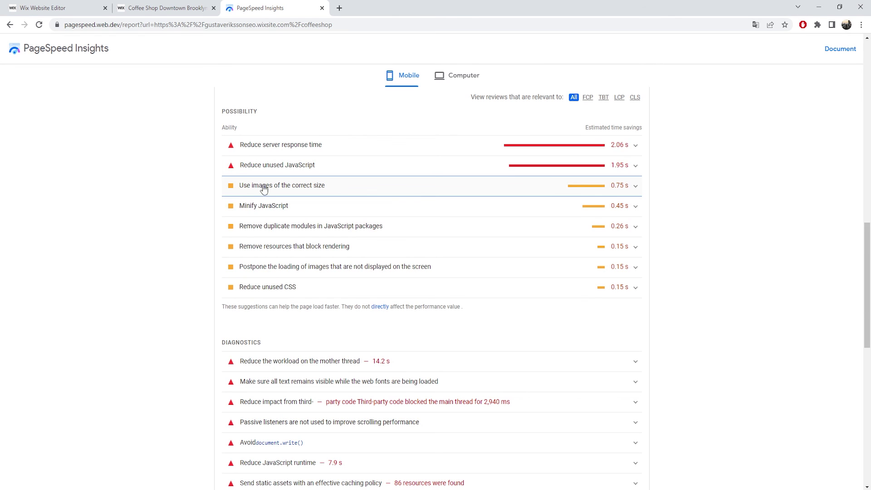
- View the report's computer performance results and switch back to the mobile results for comparison
scroll(267, 187, up, 10)
scroll(273, 203, up, 1)
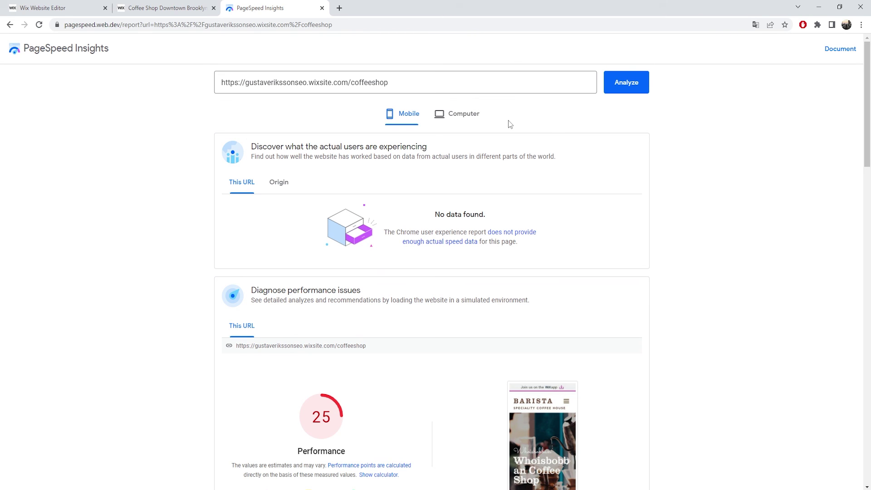
click(446, 122)
scroll(402, 205, down, 2)
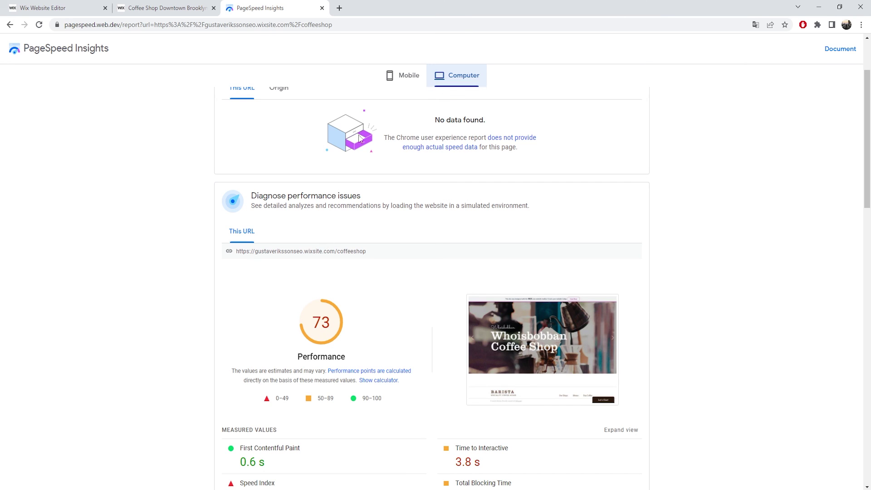
click(391, 85)
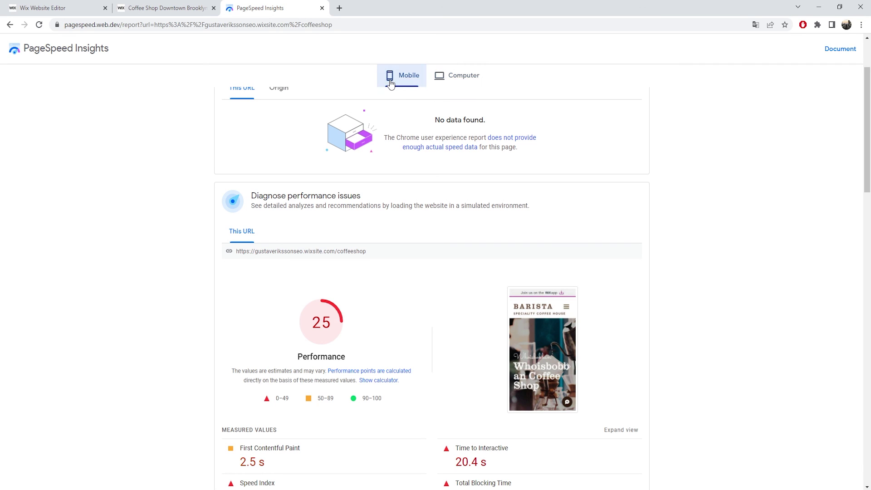